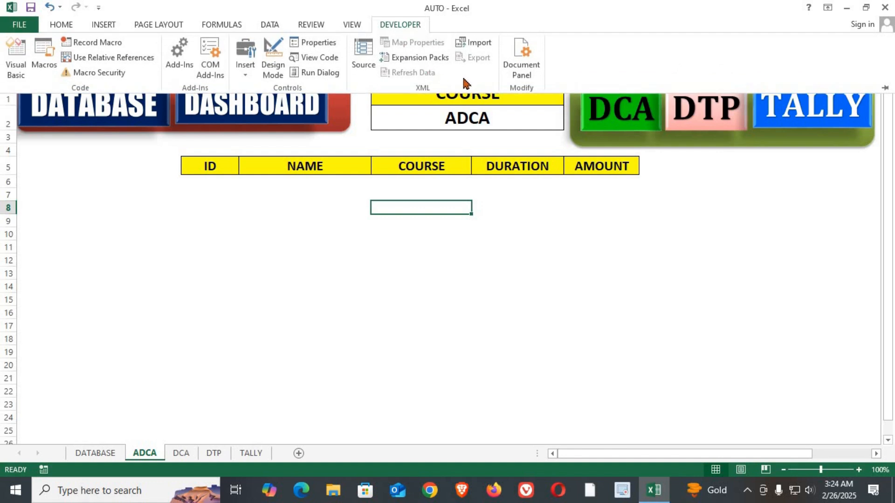
Keep the Developer tab enabled in the Customize the Ribbon settings.
right_click(466, 74)
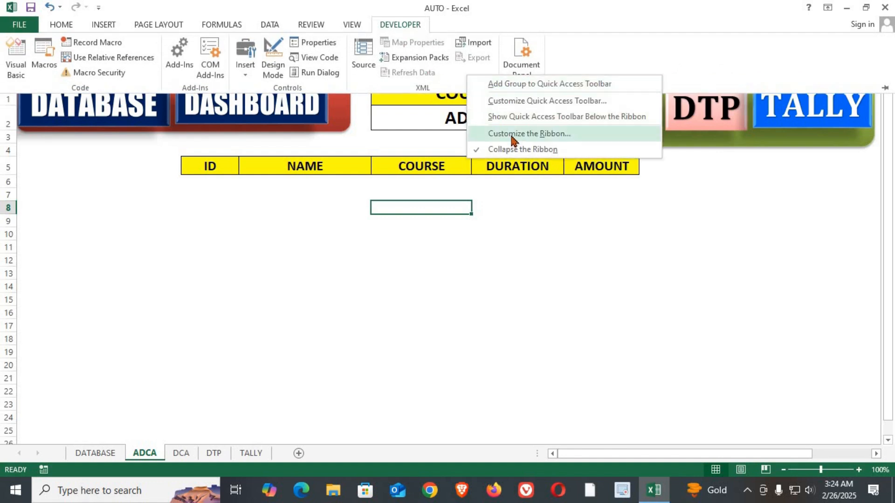
right_click(560, 48)
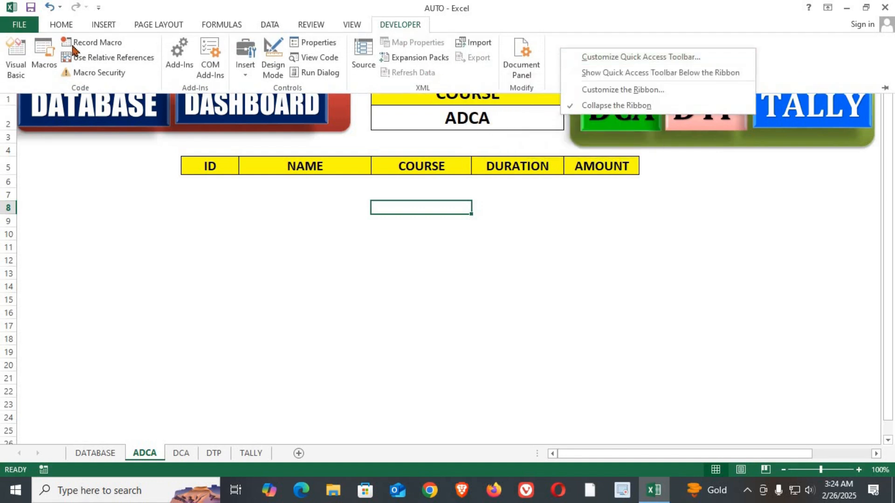
left_click(611, 90)
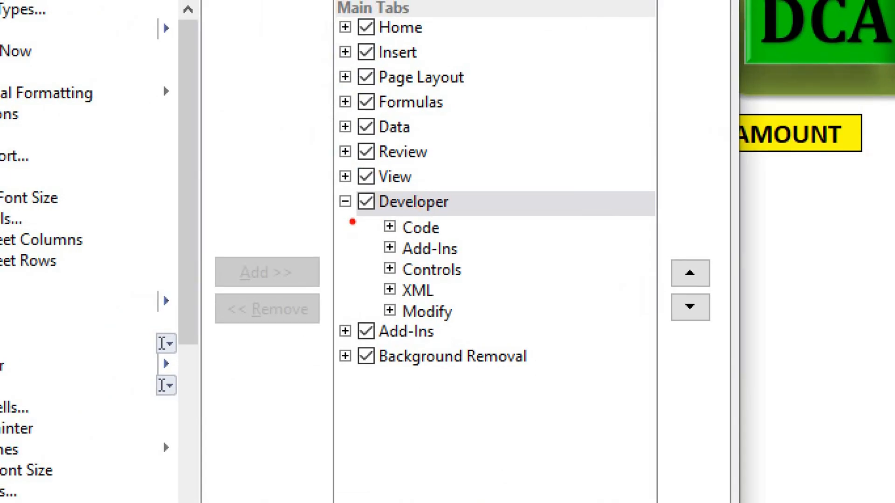
mouse_move(352, 221)
left_mouse_down()
mouse_move(415, 227)
mouse_move(345, 192)
mouse_move(316, 201)
left_mouse_up()
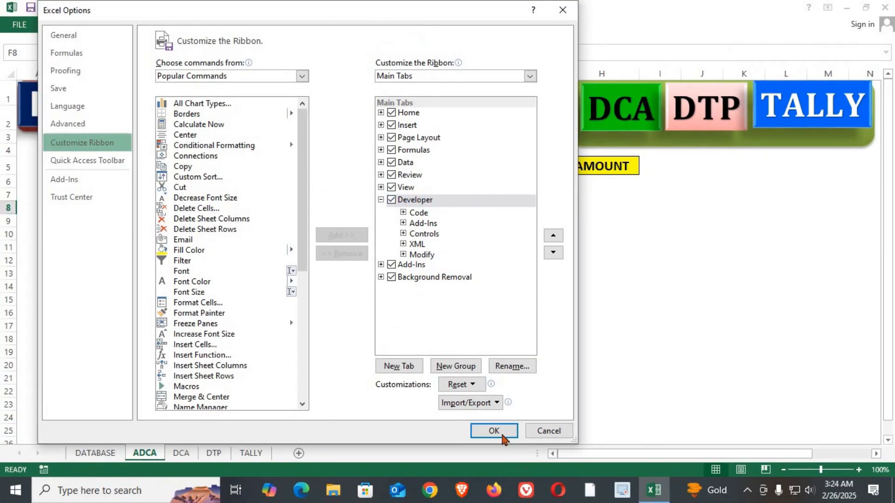
left_click(503, 435)
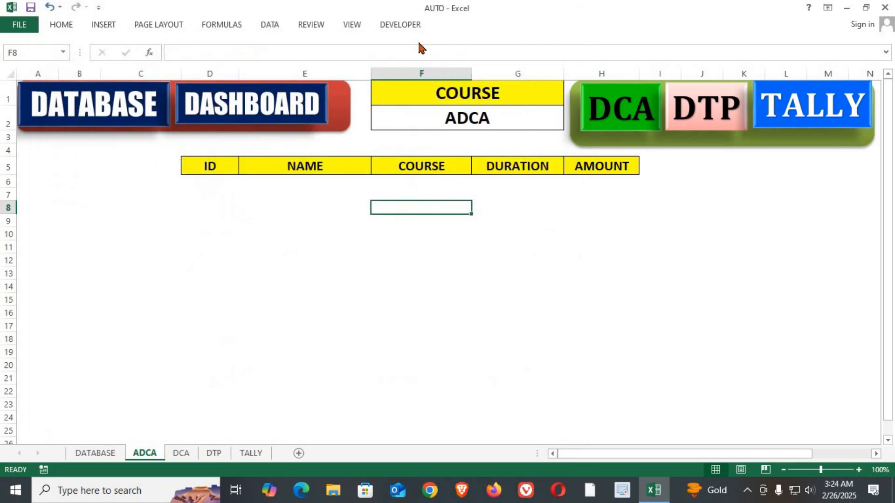
Show the Developer tab and pin the ribbon so it stays permanently expanded.
left_click(407, 29)
right_click(460, 74)
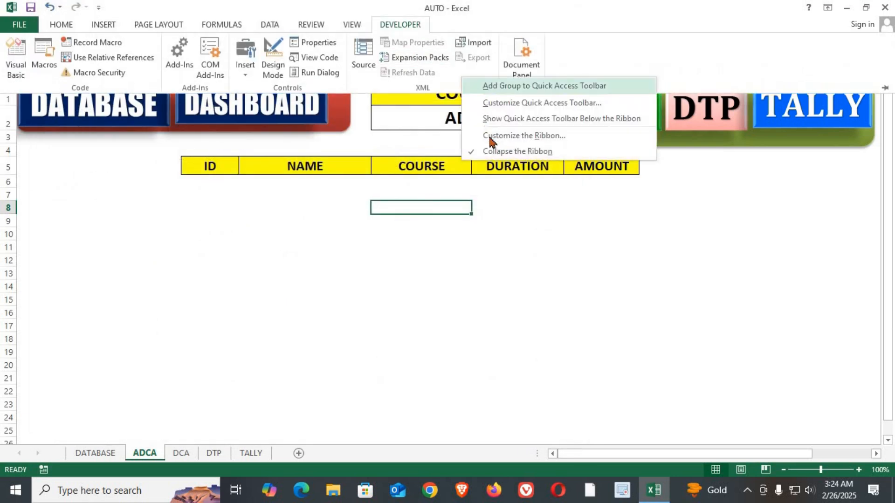
left_click(488, 150)
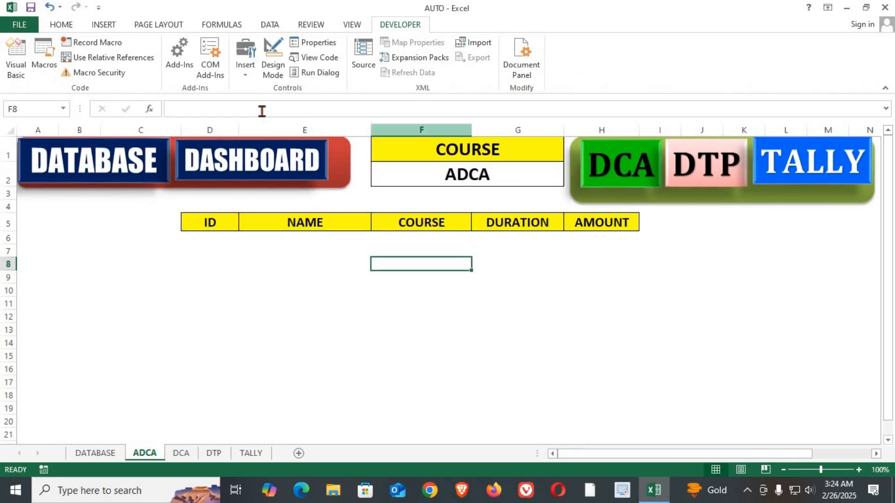
Select the F1:G2 criteria cells, then F7, and start recording a macro named ADCA.
left_click_drag(453, 149, 466, 175)
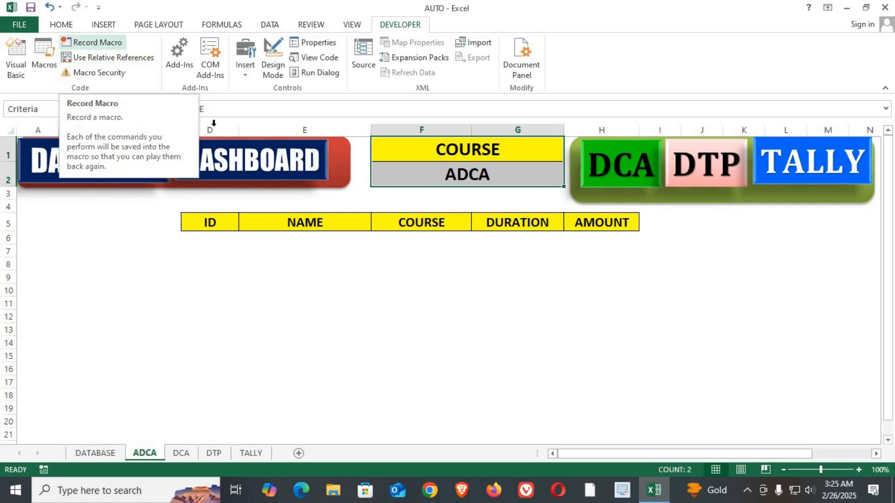
left_click(398, 252)
left_click(87, 44)
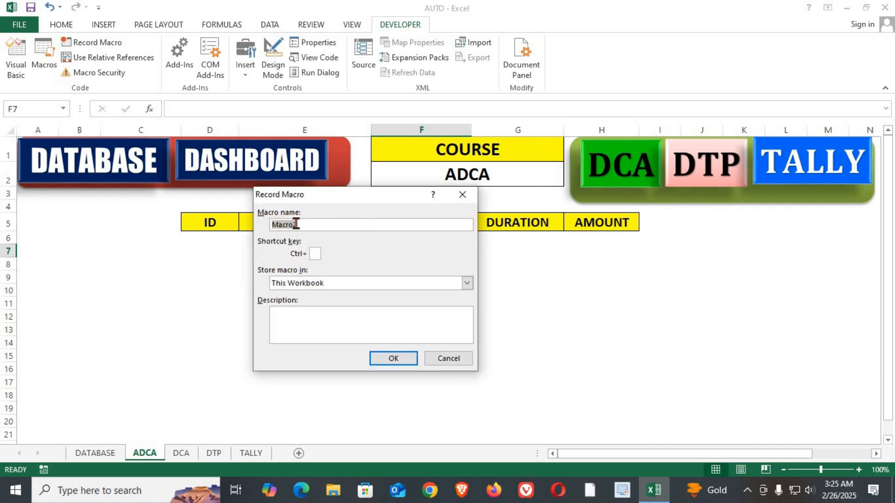
key("BackSpace")
left_click(393, 357)
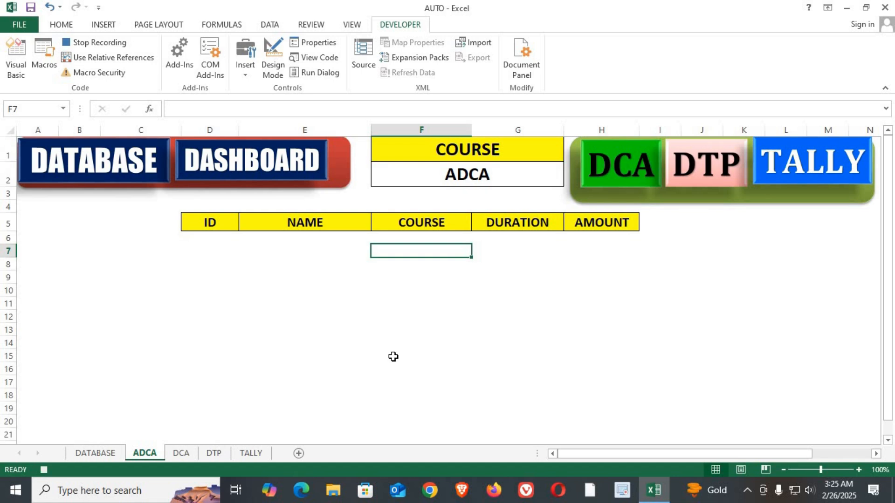
Open Advanced Filter from the Data tab and clear its prefilled criteria range.
left_click(270, 24)
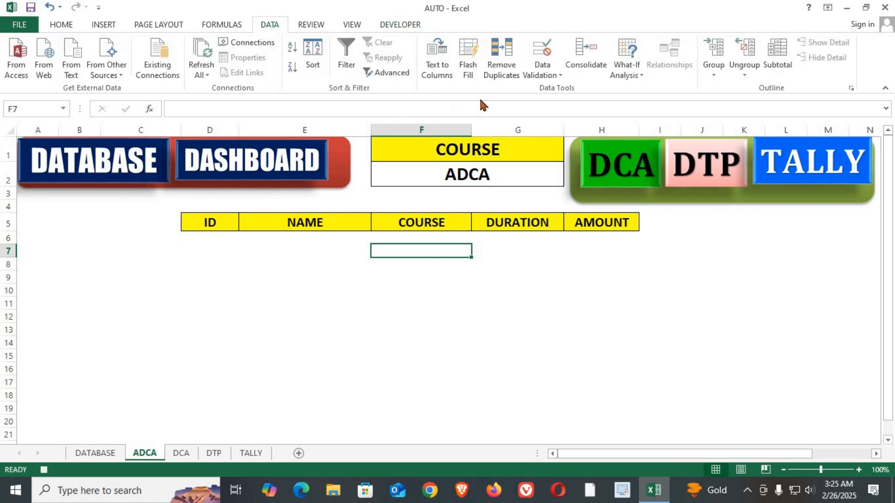
left_click(398, 74)
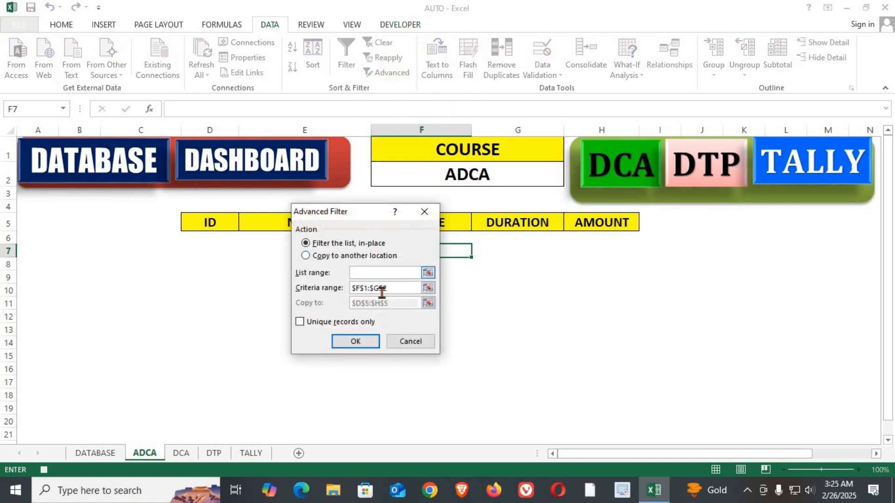
left_click(294, 288)
key("BackSpace")
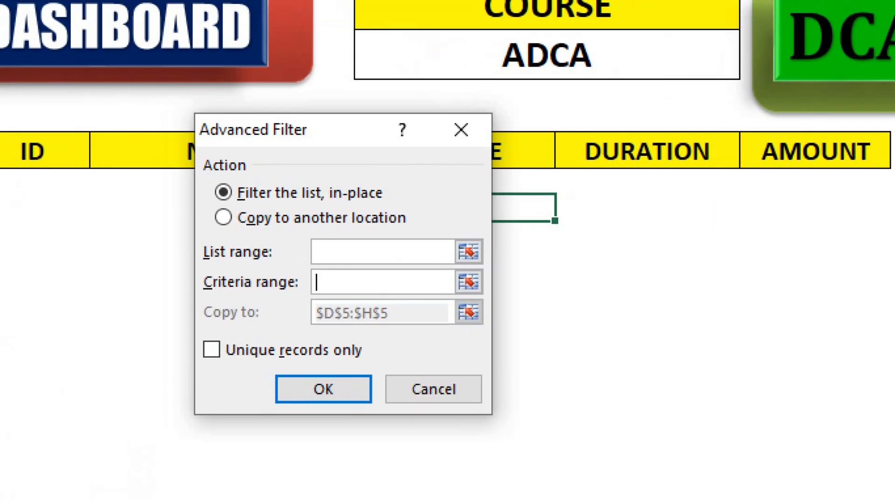
left_click_drag(209, 135, 319, 134)
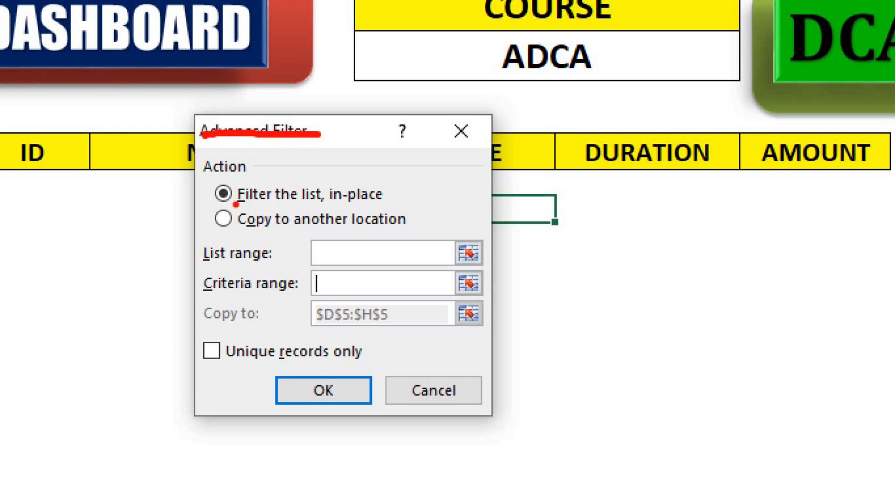
left_click_drag(236, 208, 454, 212)
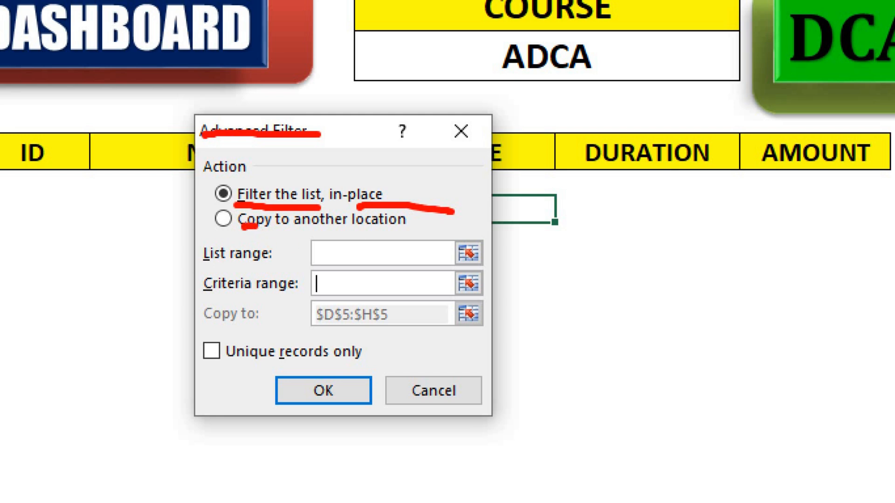
left_click_drag(257, 227, 427, 229)
mouse_move(204, 260)
left_mouse_down()
mouse_move(386, 245)
mouse_move(363, 267)
left_mouse_up()
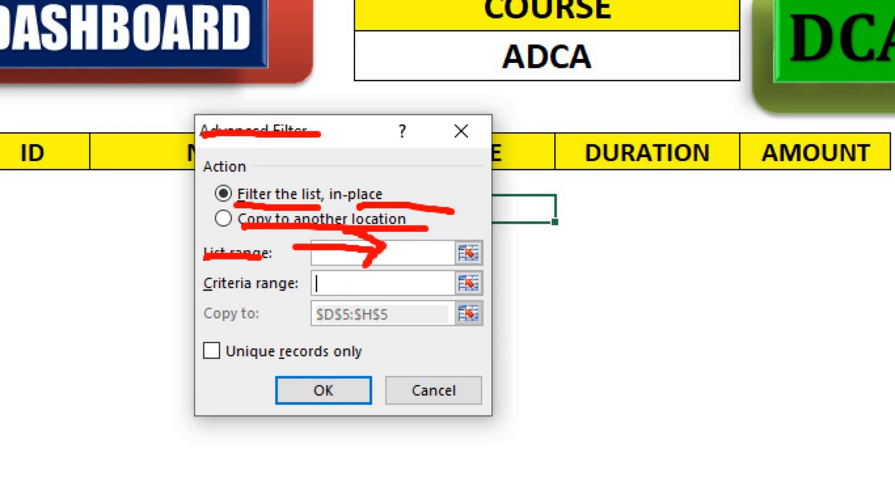
mouse_move(220, 294)
left_mouse_down()
mouse_move(278, 297)
mouse_move(353, 274)
left_mouse_up()
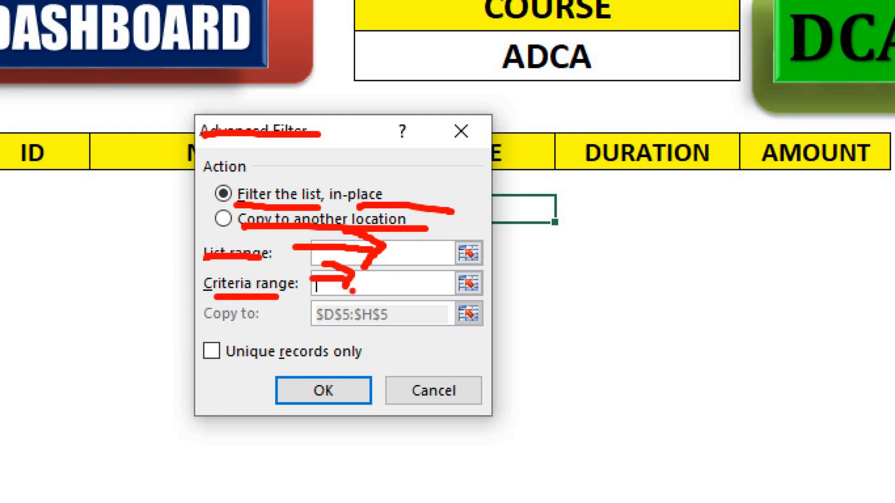
left_click_drag(223, 311, 298, 320)
mouse_move(301, 303)
left_mouse_down()
mouse_move(379, 308)
mouse_move(361, 332)
left_mouse_up()
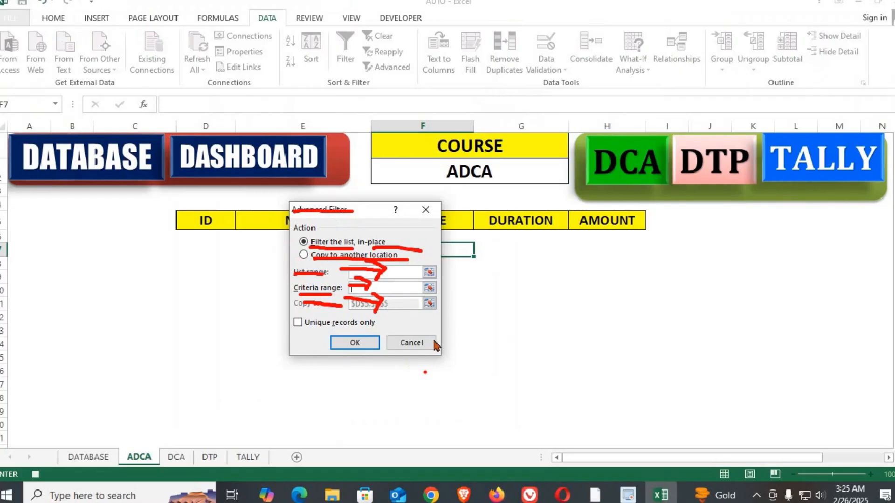
left_click(377, 252)
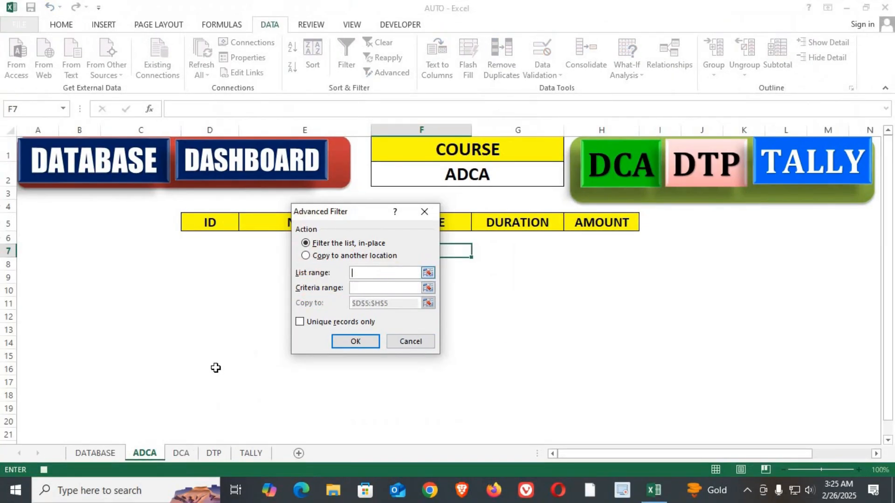
Set the list range to the DATABASE student table and the criteria to the COURSE/ADCA cells.
left_click(104, 455)
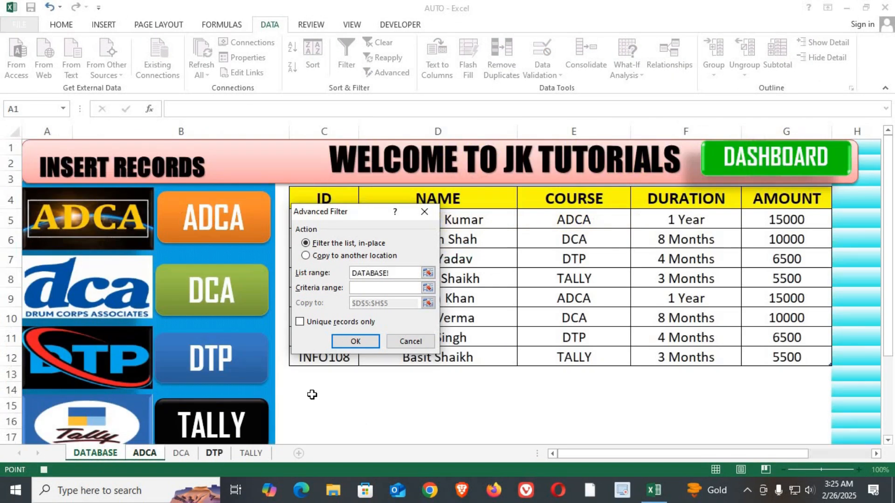
left_click_drag(359, 214, 160, 159)
left_click_drag(317, 203, 788, 357)
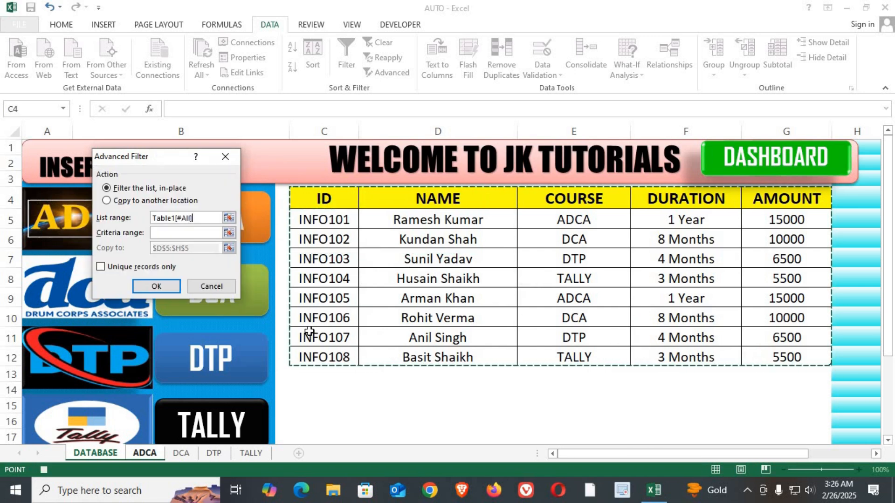
left_click(169, 231)
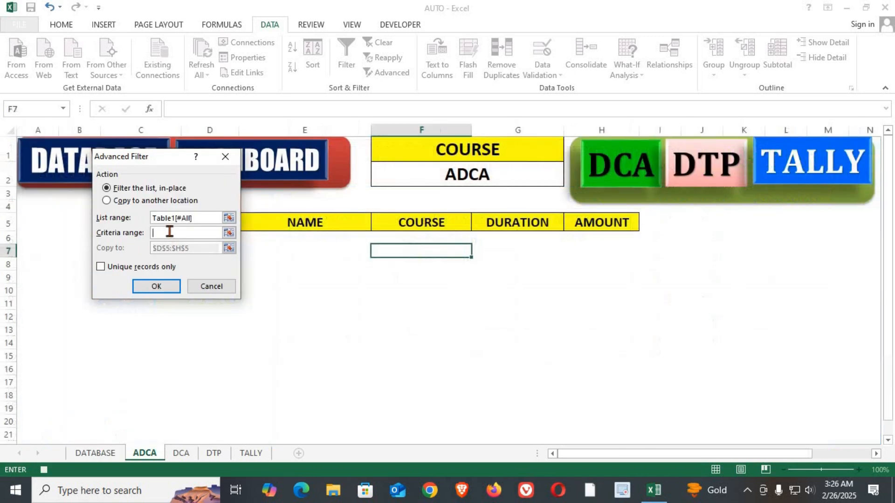
left_click_drag(477, 148, 462, 174)
Copy the filtered results to the D5:H5 headers and run the filter.
left_click(142, 201)
double_click(154, 250)
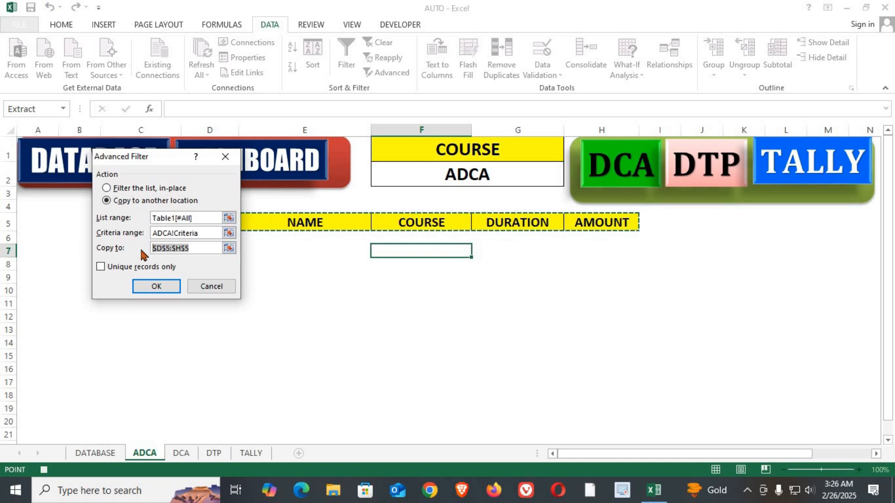
key("BackSpace")
left_click_drag(174, 158, 230, 278)
left_click_drag(204, 223, 618, 233)
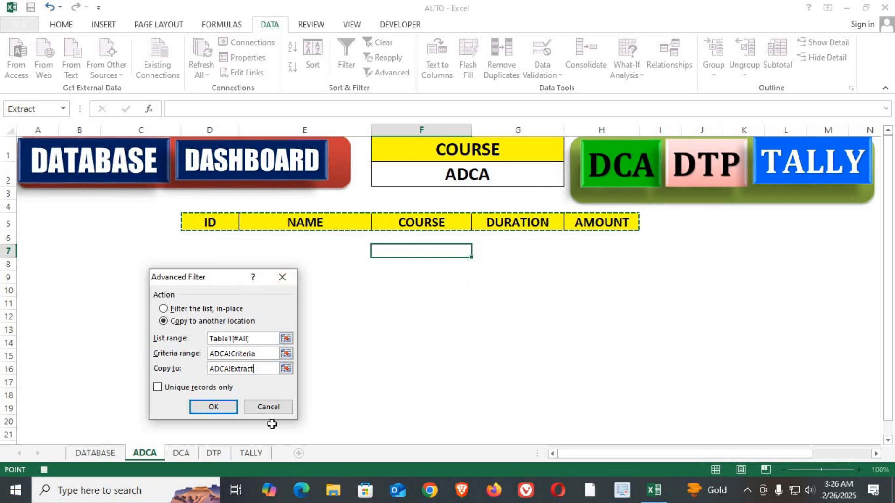
left_click(213, 408)
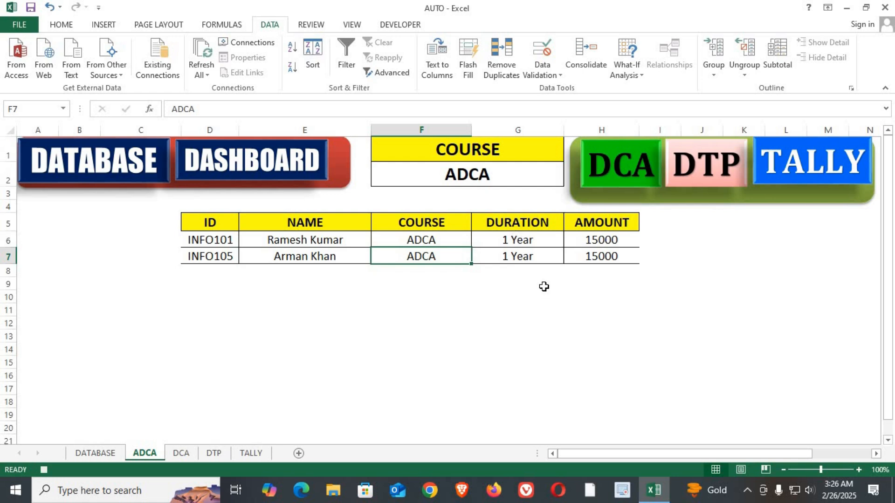
Stop the ADCA macro recording and switch to the DCA sheet.
left_click(398, 24)
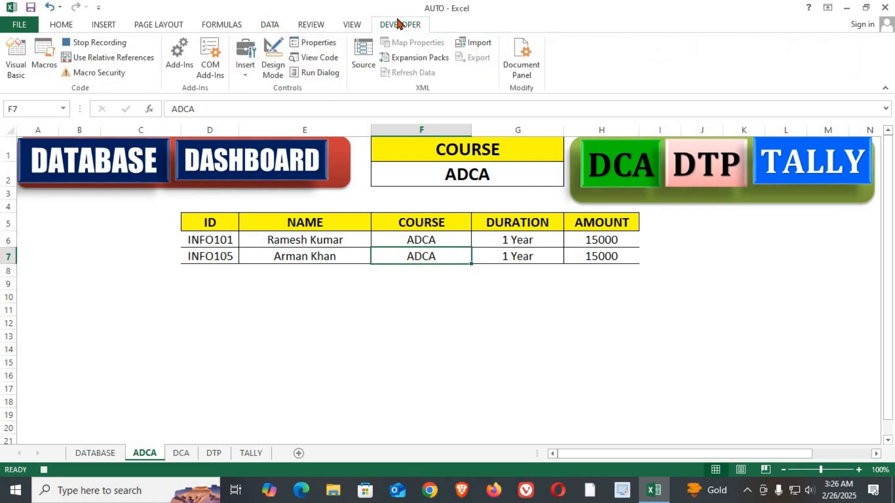
left_click(85, 46)
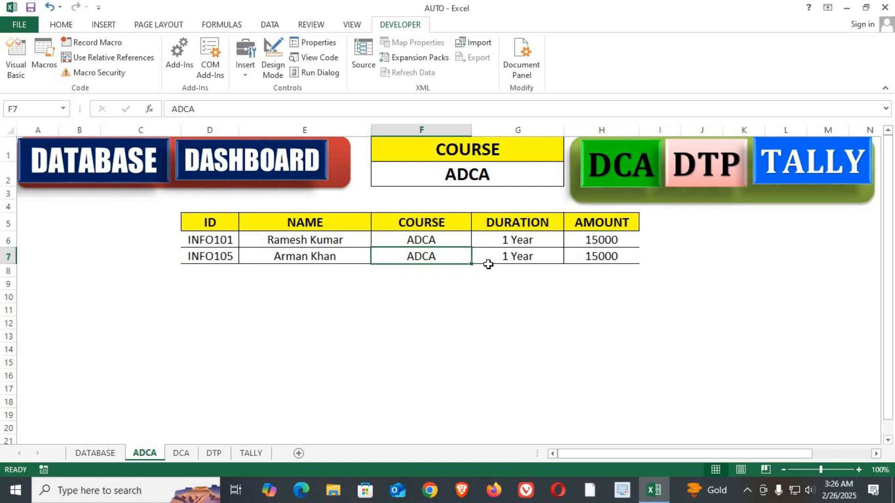
left_click_drag(239, 239, 512, 273)
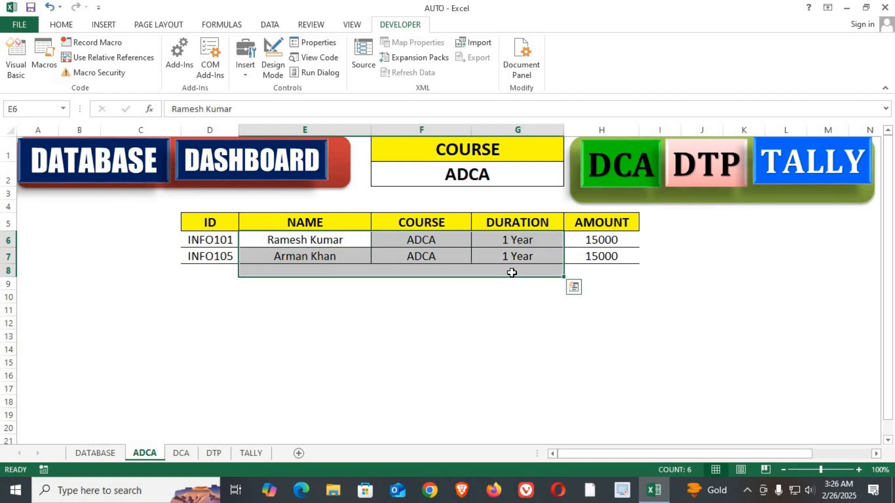
left_click(182, 454)
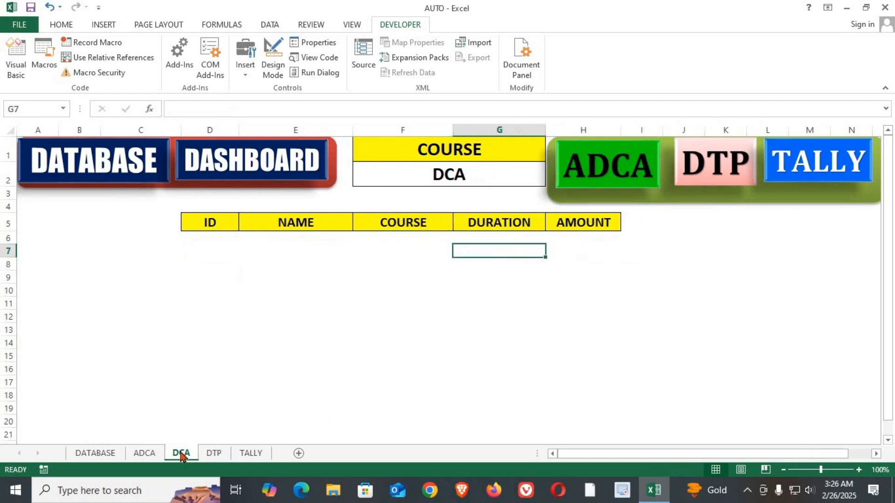
Start recording a new macro named DCA.
left_click(404, 262)
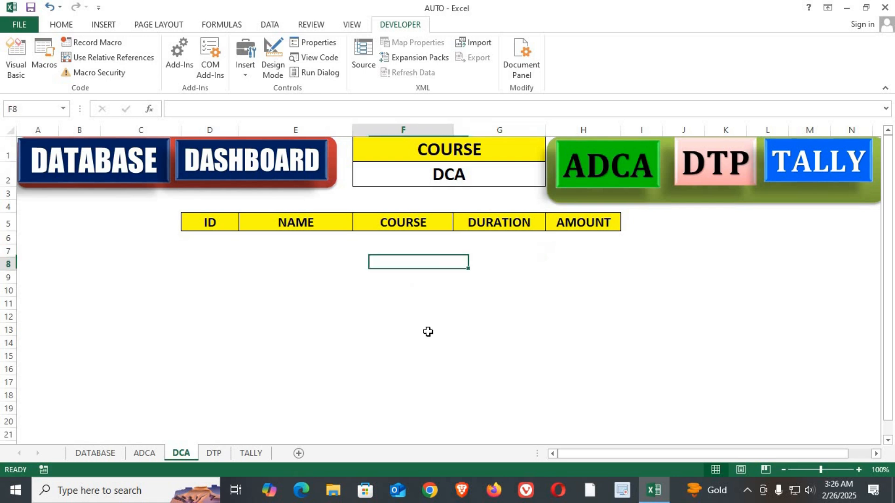
left_click(96, 44)
type("DCA")
left_click(248, 423)
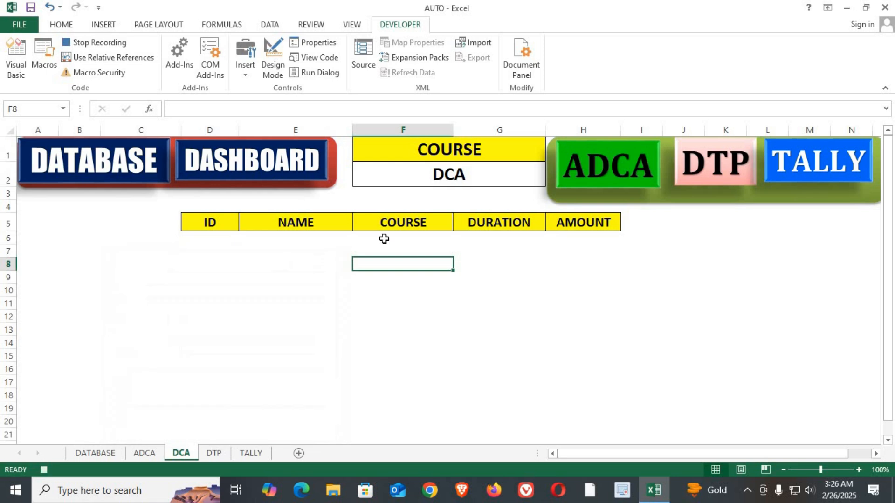
In Advanced Filter, set the list range to the DATABASE table and criteria to F1:G2.
left_click(271, 25)
left_click(369, 78)
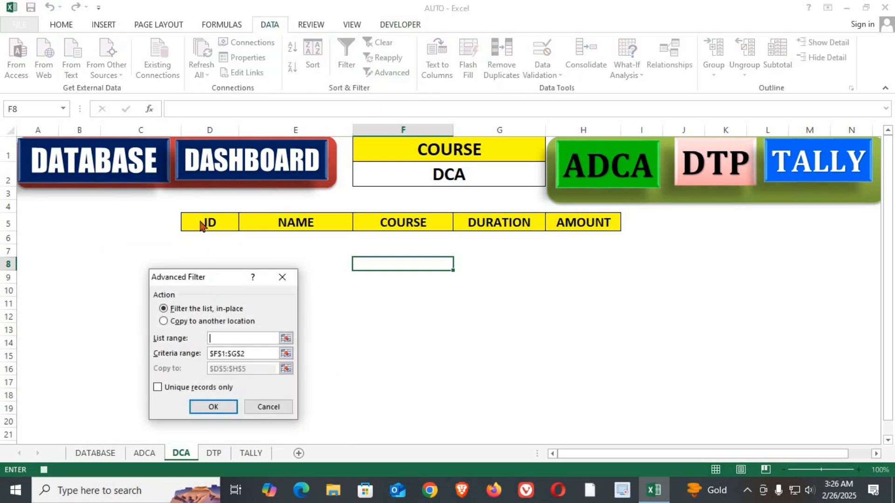
left_click_drag(200, 277, 182, 169)
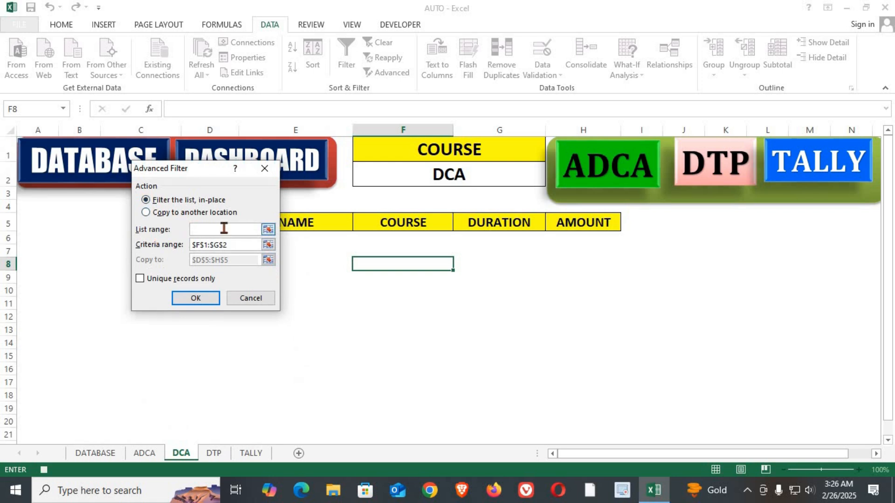
left_click(98, 454)
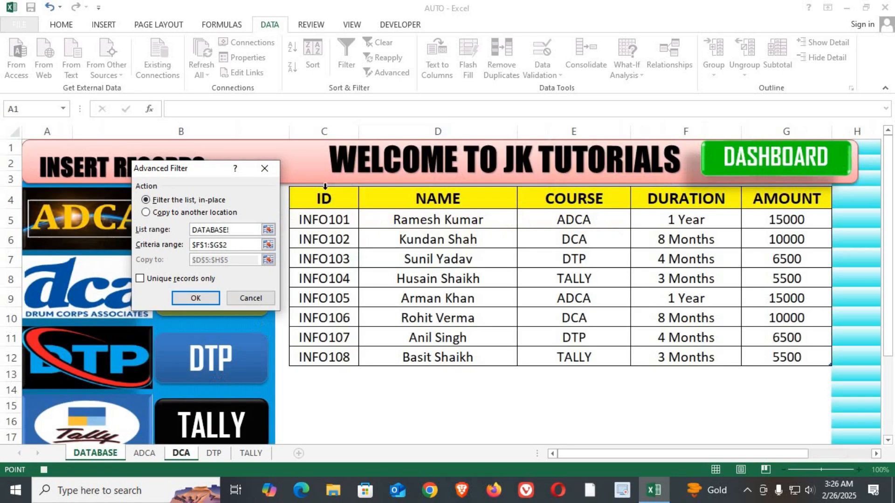
left_click_drag(325, 199, 775, 354)
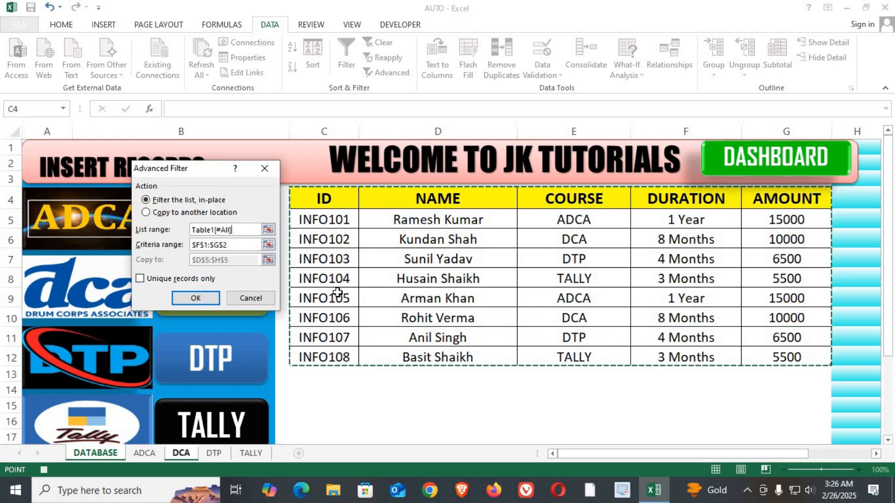
left_click(145, 243)
key("BackSpace")
left_click_drag(457, 157, 508, 177)
Copy the filtered DCA records to D5:H5 and run the filter.
left_click(179, 215)
left_click(163, 260)
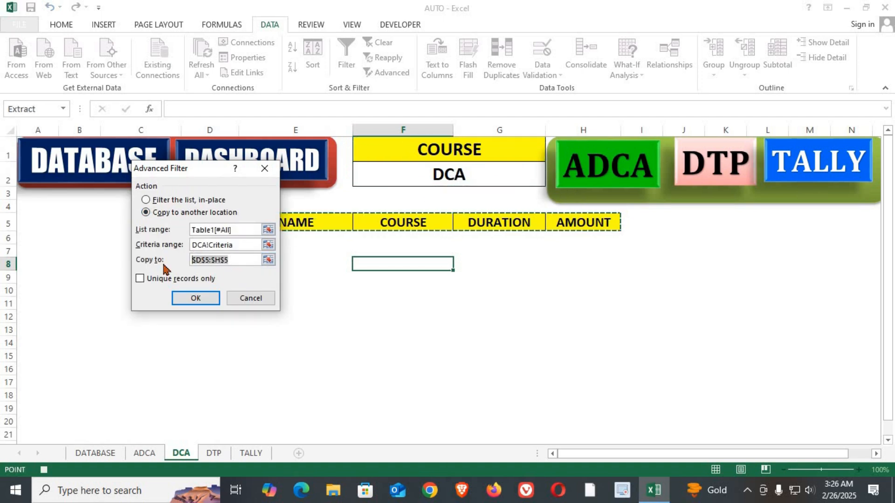
key("BackSpace")
left_click_drag(195, 173, 146, 254)
left_click_drag(206, 219, 606, 224)
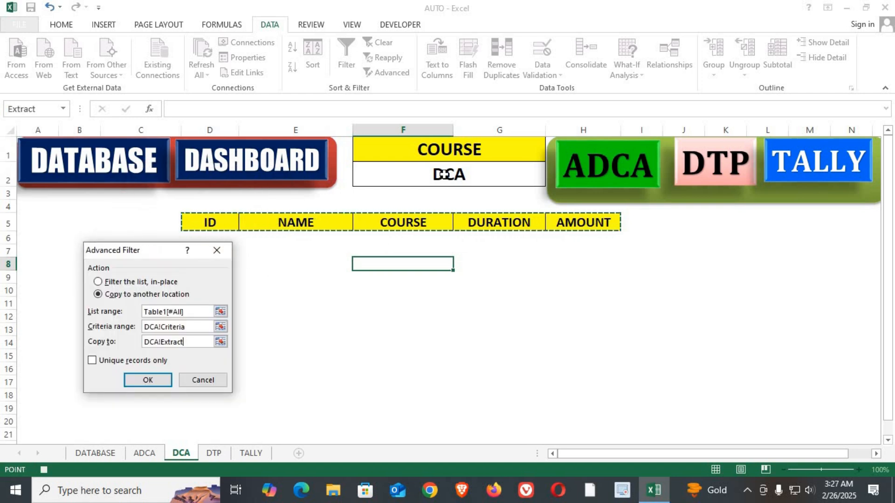
left_click(145, 380)
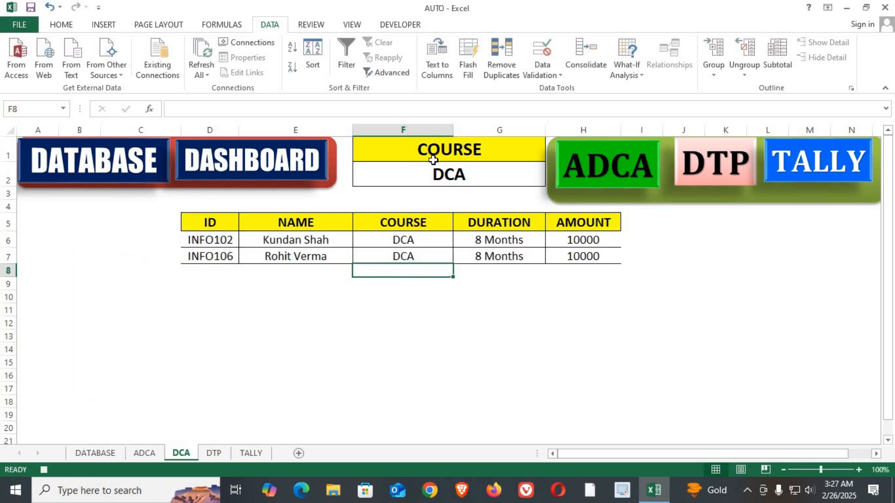
left_click(394, 25)
Stop the DCA recording and start a new macro named DTP on the DTP sheet.
left_click(95, 46)
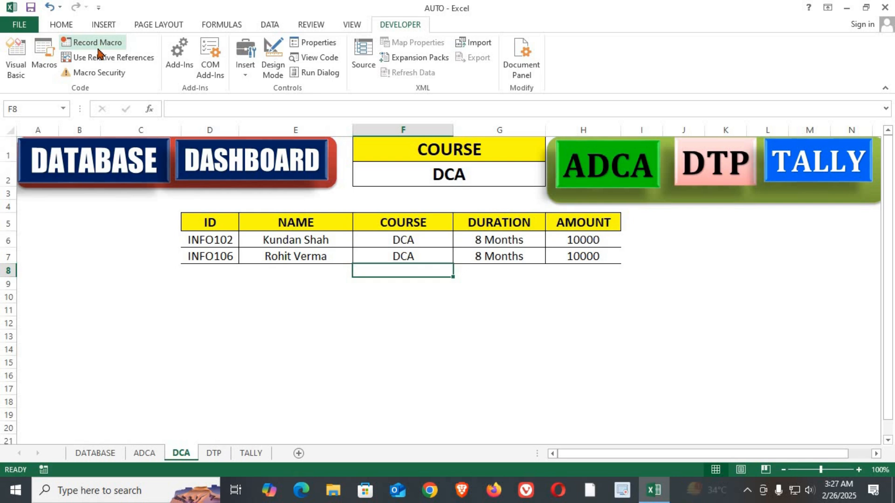
left_click(217, 456)
left_click(391, 254)
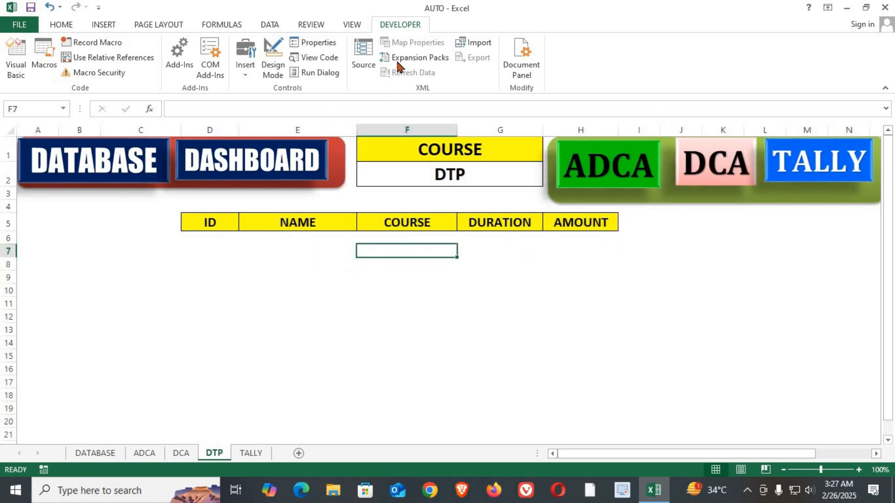
left_click(93, 43)
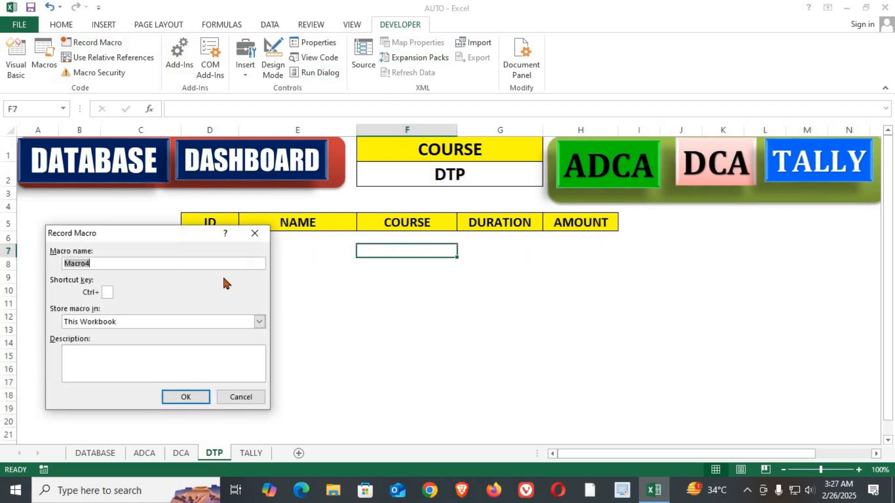
type("DTP")
left_click(191, 390)
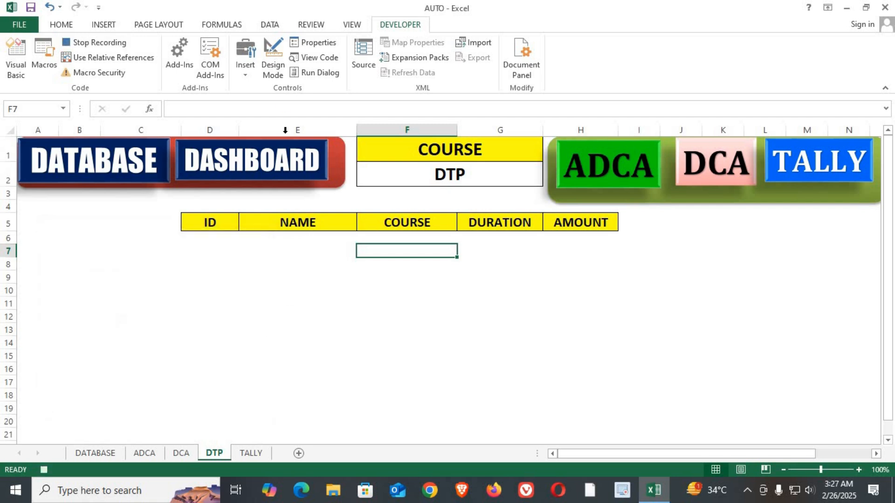
In Advanced Filter, set the list range to the DATABASE table and criteria to F1:G2.
left_click(269, 24)
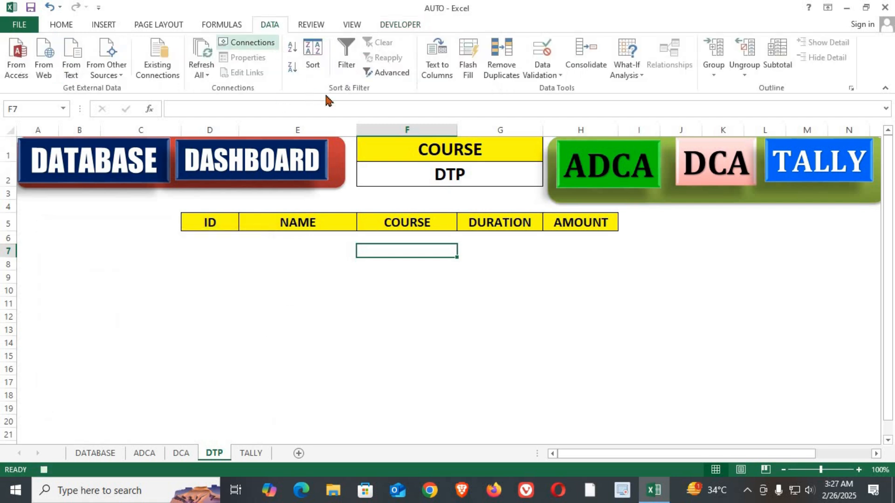
left_click(380, 76)
left_click_drag(138, 252, 165, 260)
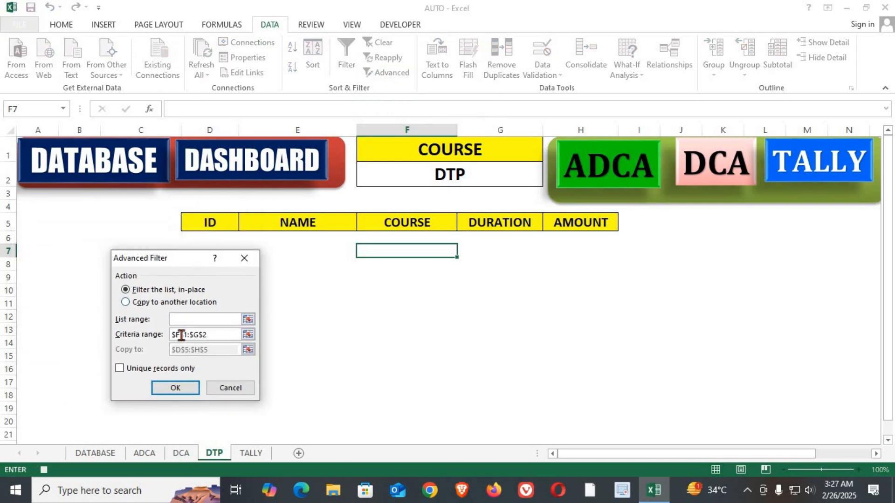
left_click(95, 452)
left_click_drag(313, 195, 788, 358)
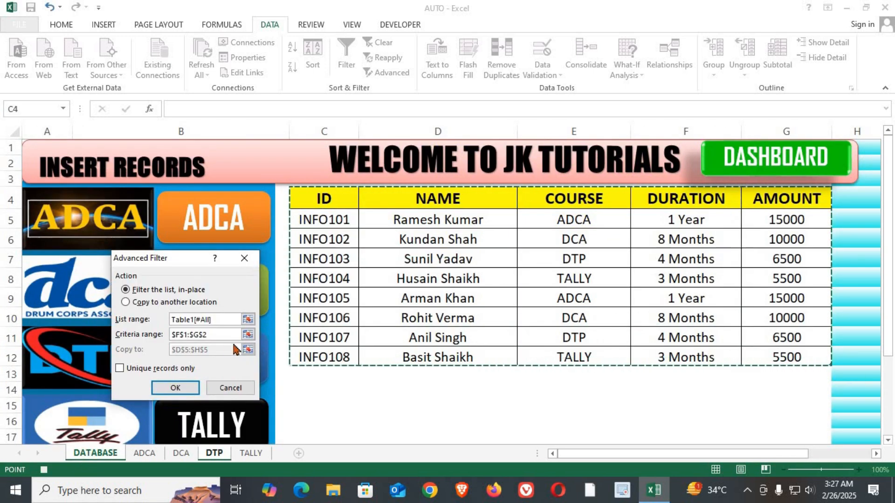
left_click(219, 335)
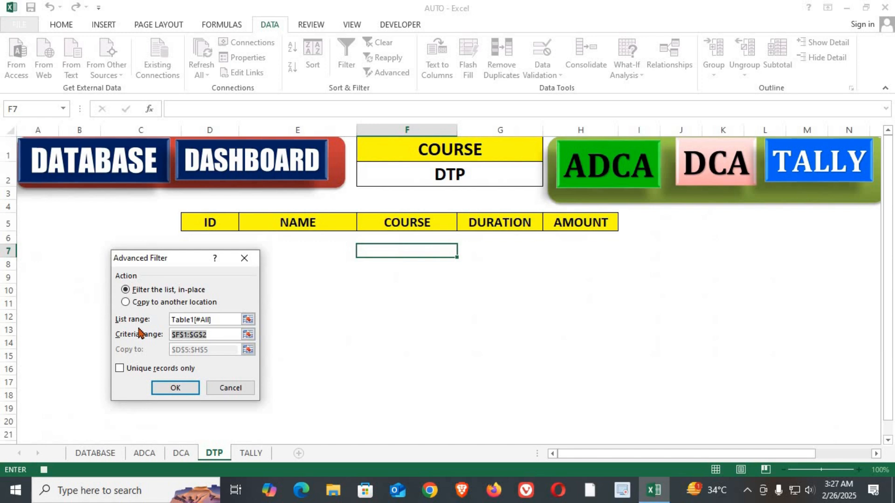
key("BackSpace")
left_click_drag(459, 153, 458, 173)
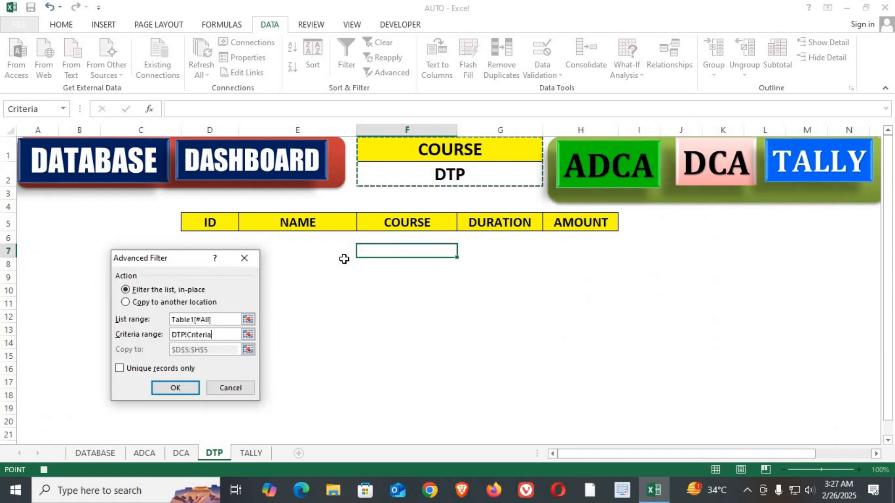
Copy the filtered DTP records to D5:H5 and run the filter.
left_click(153, 302)
left_click(215, 350)
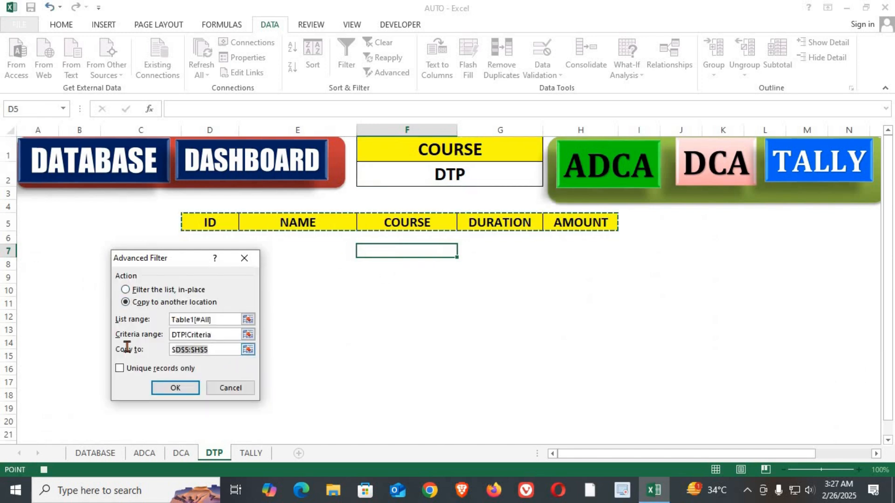
key("BackSpace")
left_click_drag(217, 224, 565, 226)
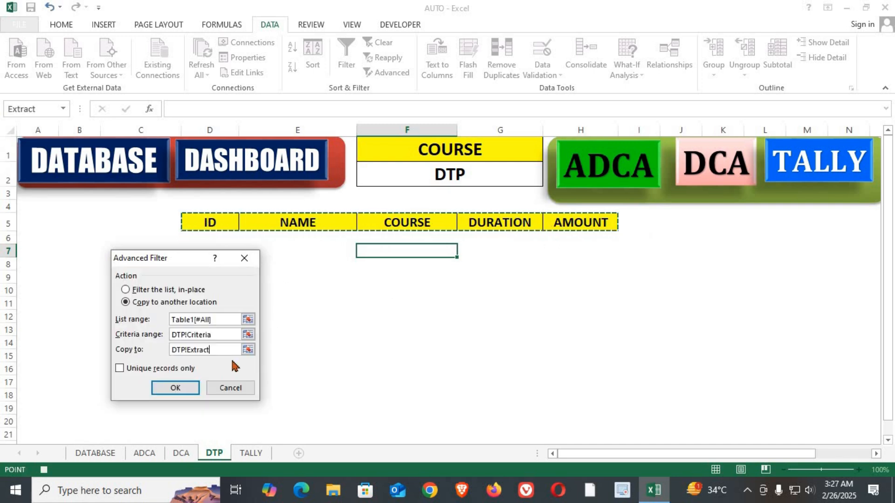
left_click(181, 388)
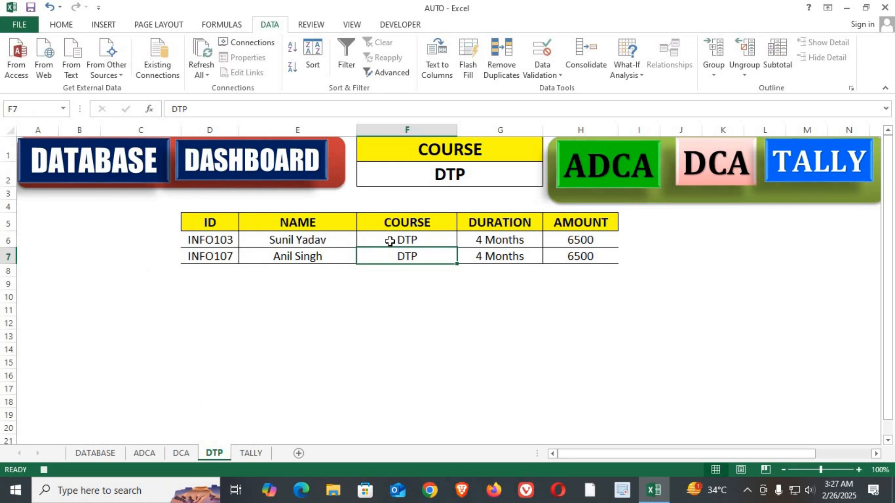
left_click_drag(390, 241, 392, 253)
Stop the DTP recording and start a new macro named TALLY on the TALLY sheet.
left_click(393, 25)
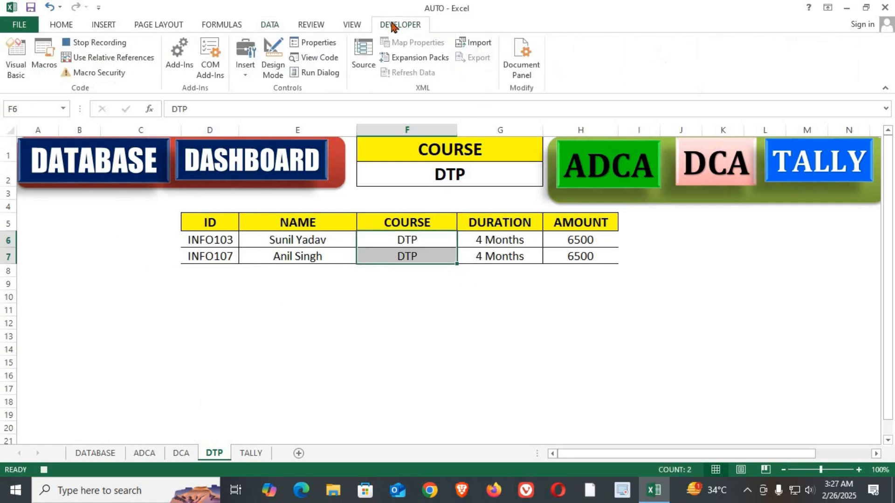
left_click(110, 44)
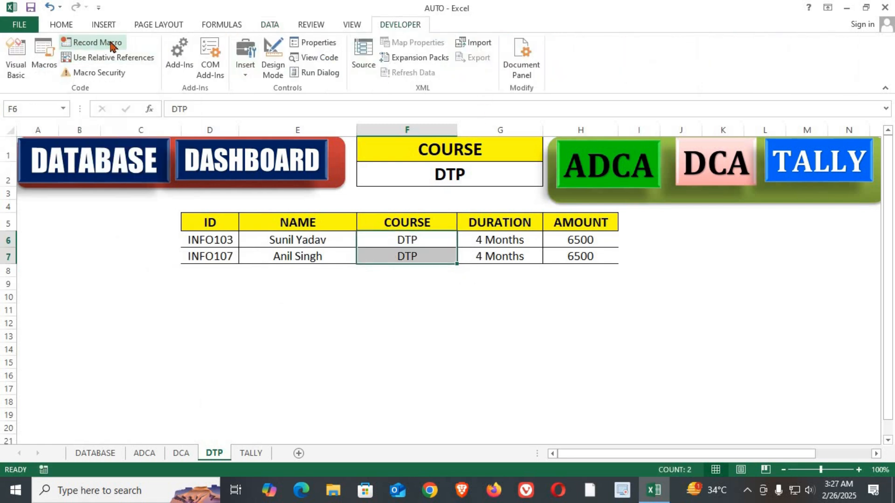
left_click(251, 455)
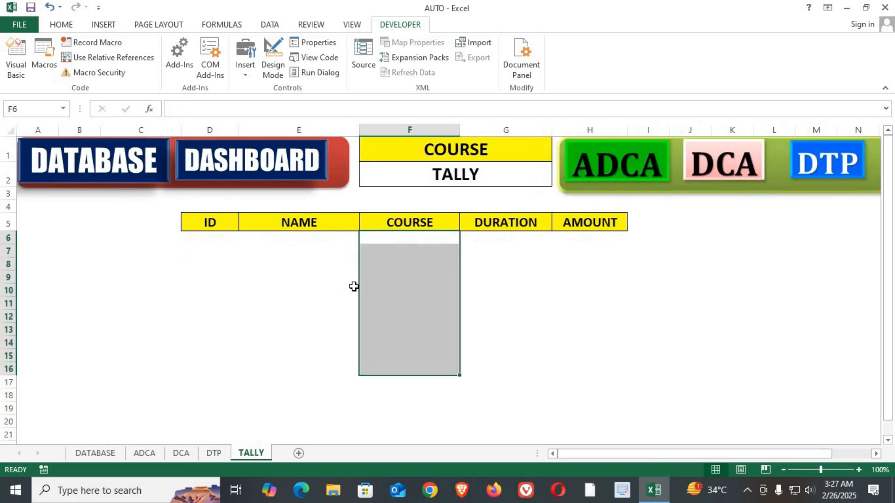
left_click(389, 270)
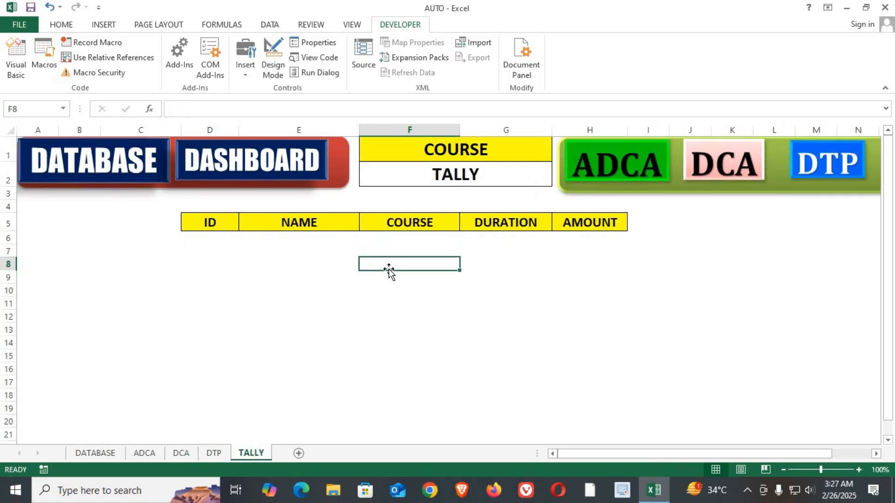
left_click(104, 47)
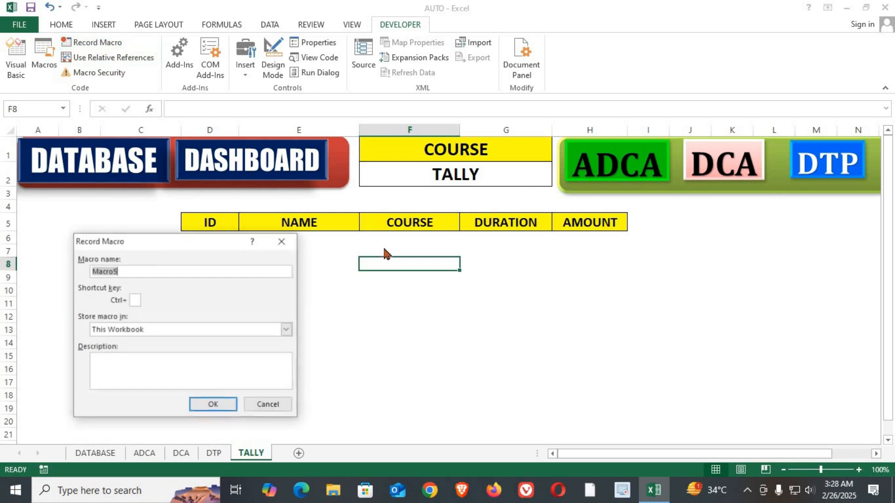
type("TA")
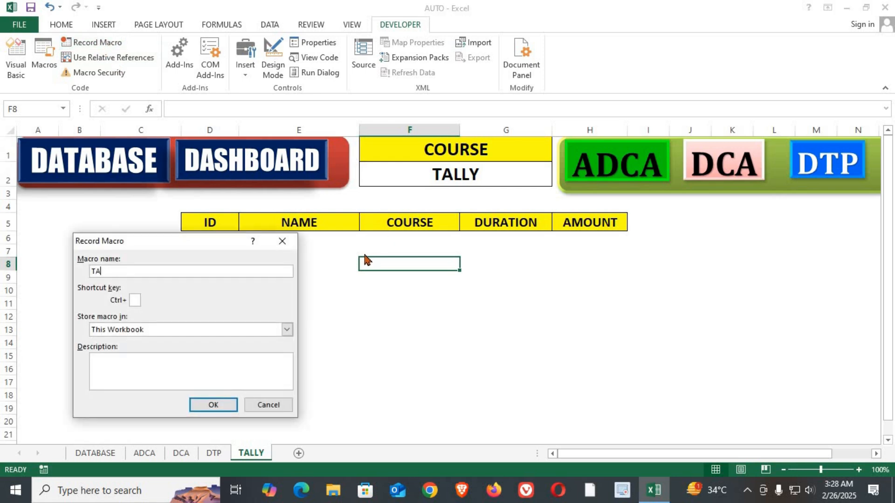
type("LLY")
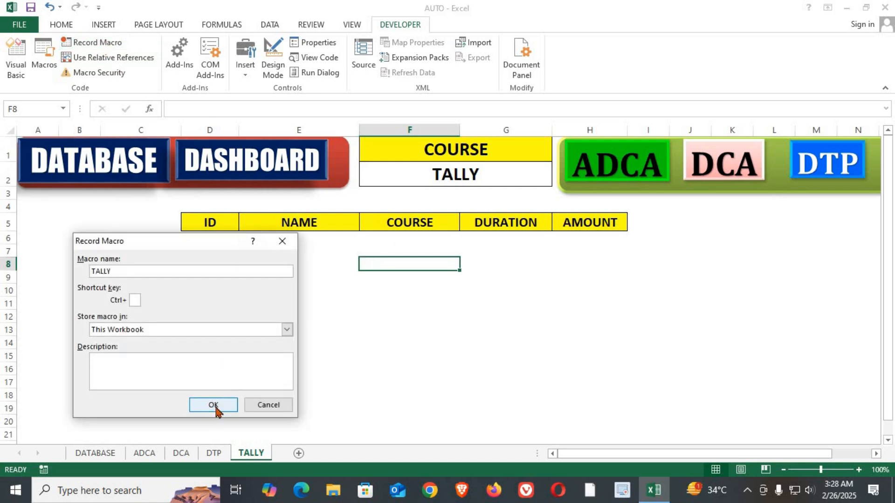
left_click(217, 413)
In Advanced Filter, set the list range to the DATABASE table and criteria to F1:G2.
left_click(282, 26)
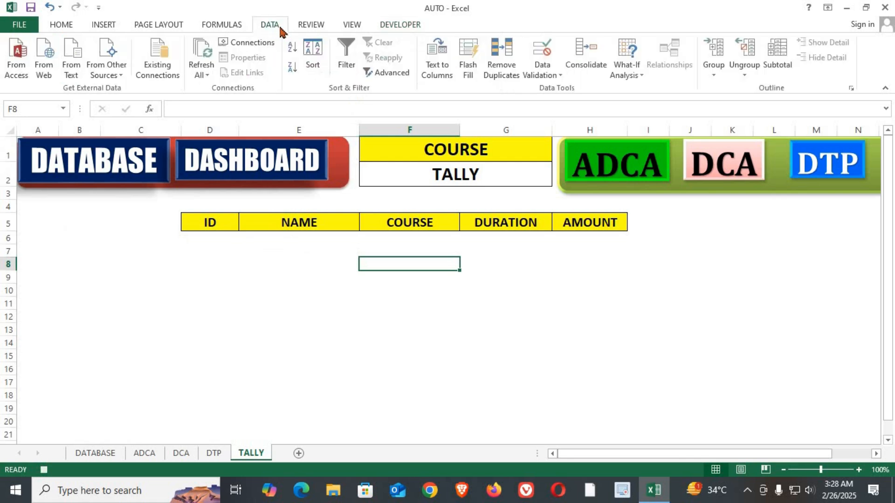
left_click(391, 73)
key("BackSpace")
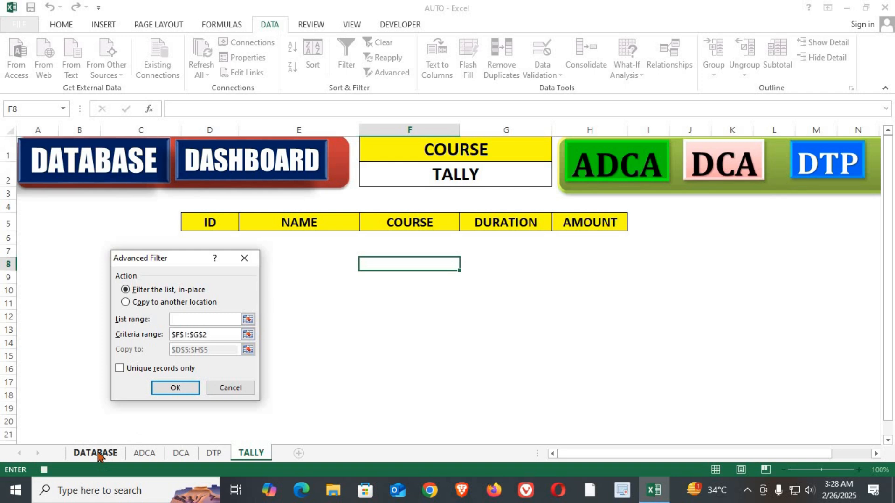
left_click(98, 454)
left_click_drag(325, 199, 788, 358)
left_click(215, 334)
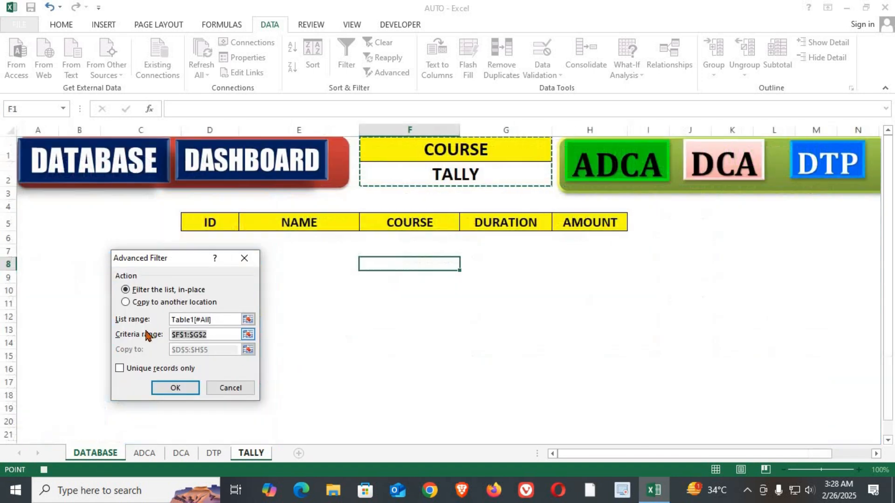
key("BackSpace")
left_click(490, 153)
mouse_move(491, 165)
left_mouse_down()
mouse_move(489, 139)
mouse_move(489, 154)
left_mouse_up()
Copy the filtered TALLY records to D5:H5 and run the filter.
left_click(173, 304)
left_click(177, 348)
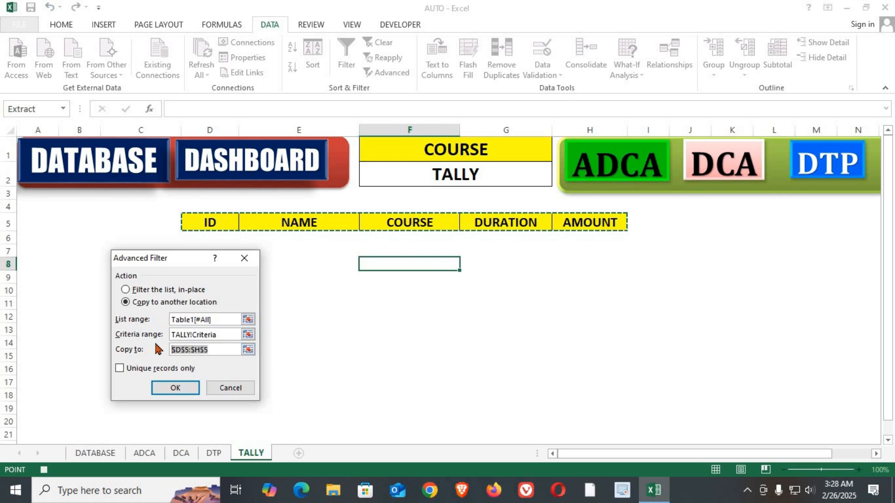
key("BackSpace")
left_click_drag(213, 224, 568, 220)
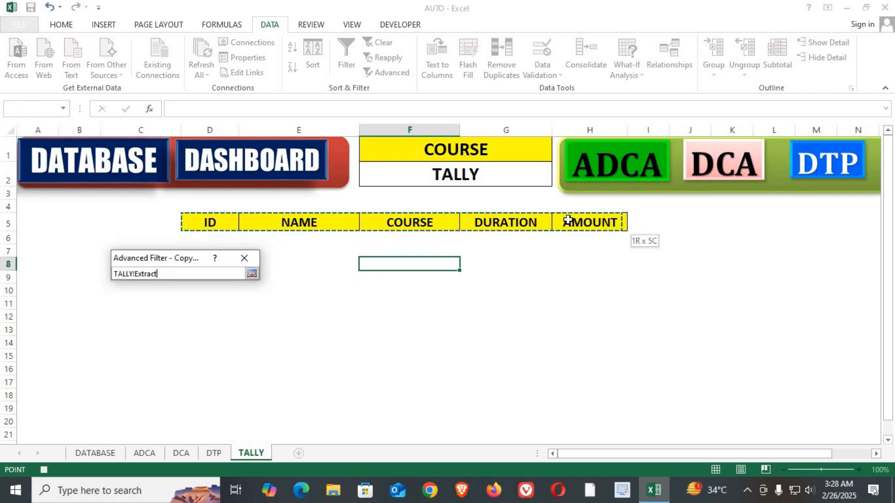
left_click(176, 389)
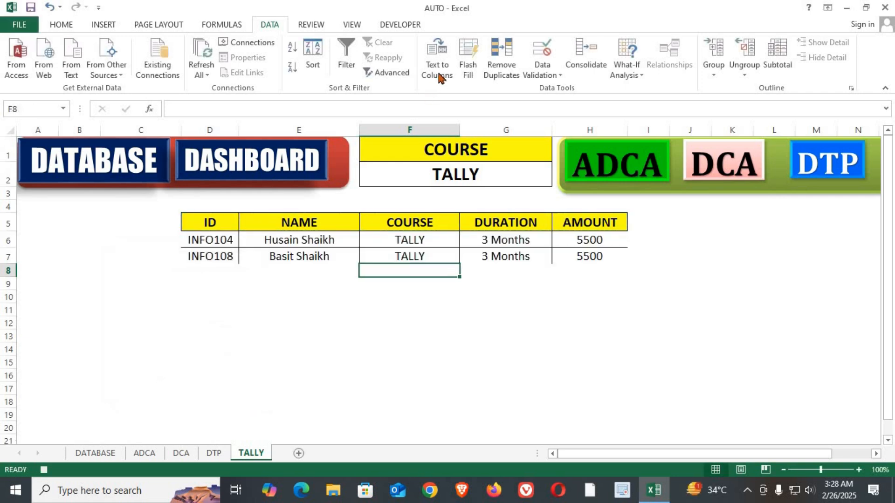
left_click(400, 24)
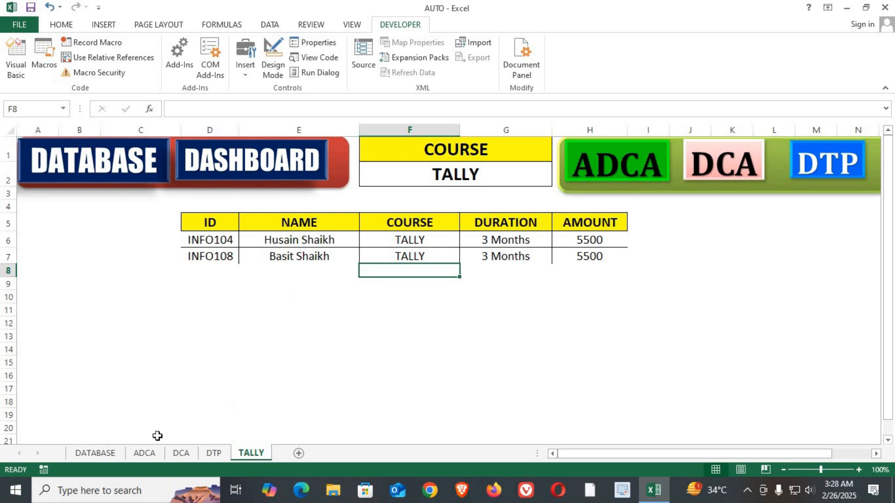
On the DATABASE sheet, assign the ADCA macro to the ADCA button.
left_click(103, 454)
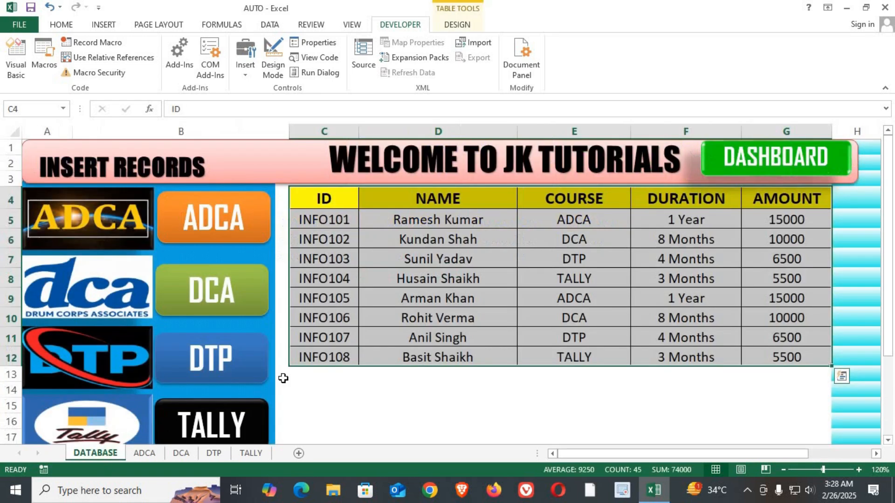
left_click(434, 377)
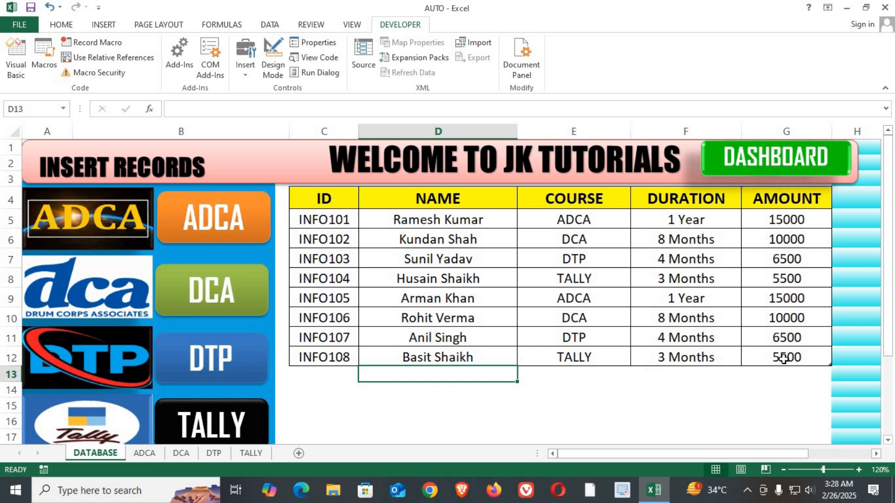
right_click(234, 237)
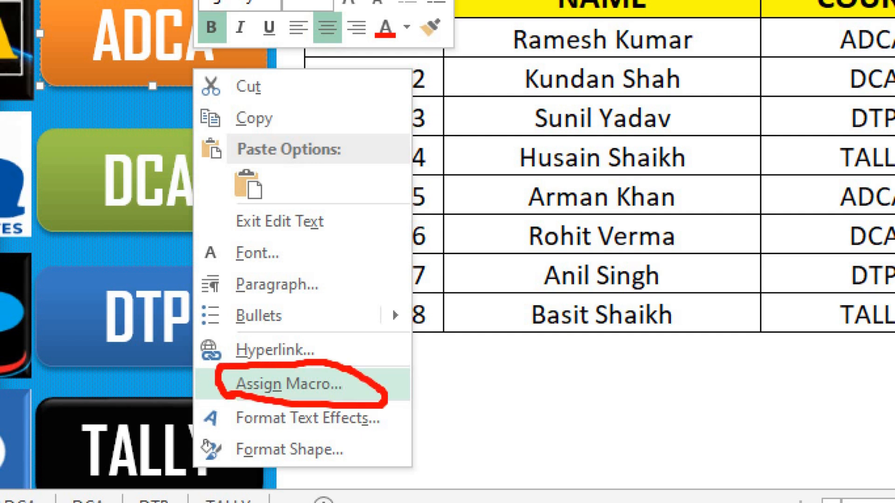
left_click(249, 393)
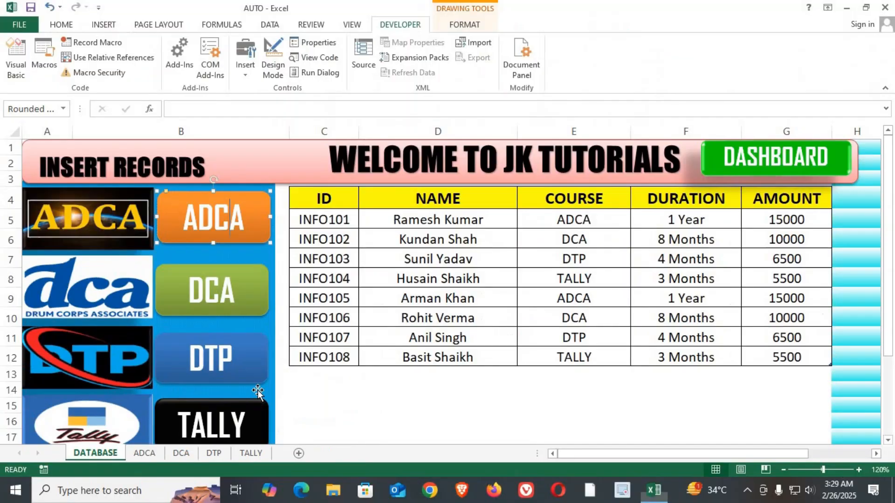
left_click(342, 381)
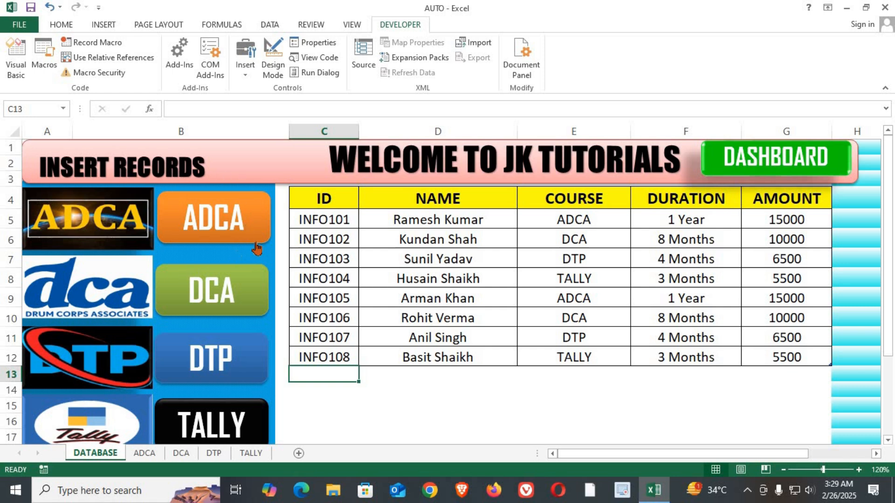
right_click(256, 227)
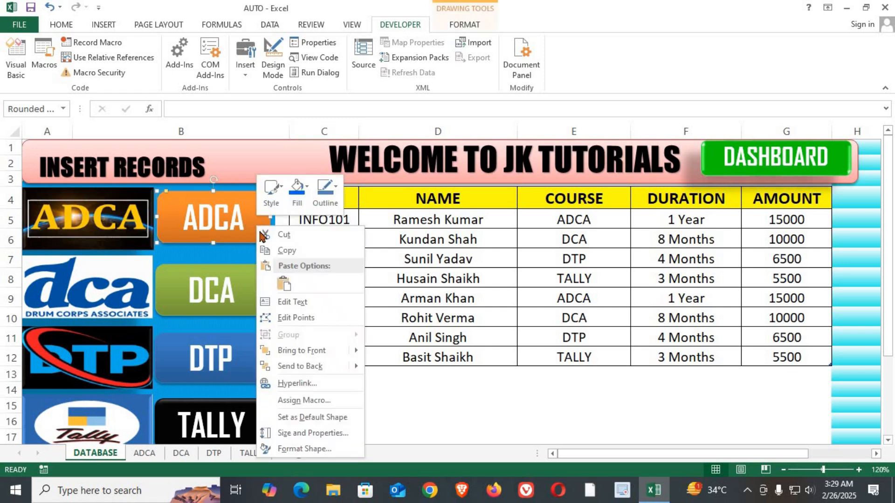
left_click(299, 401)
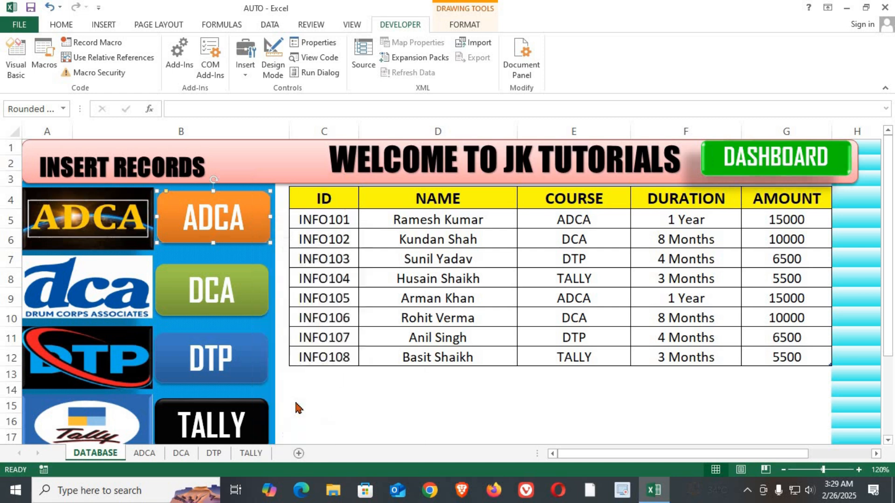
left_click(190, 293)
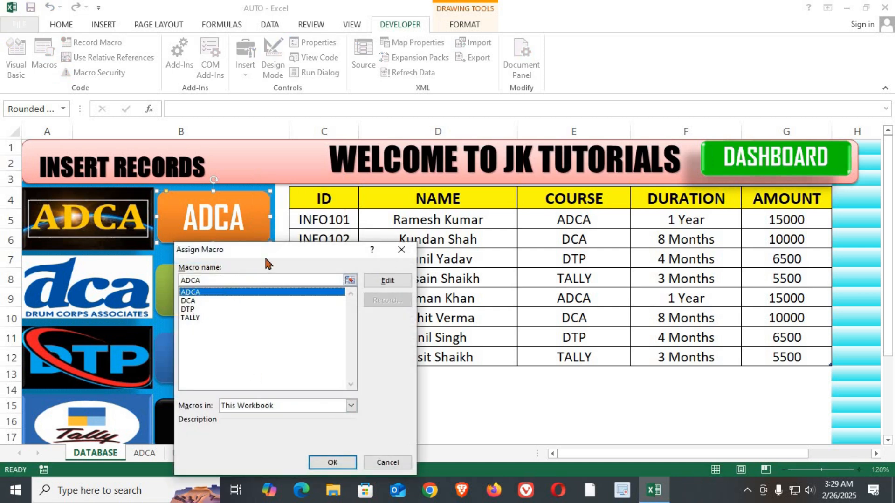
left_click_drag(280, 251, 437, 146)
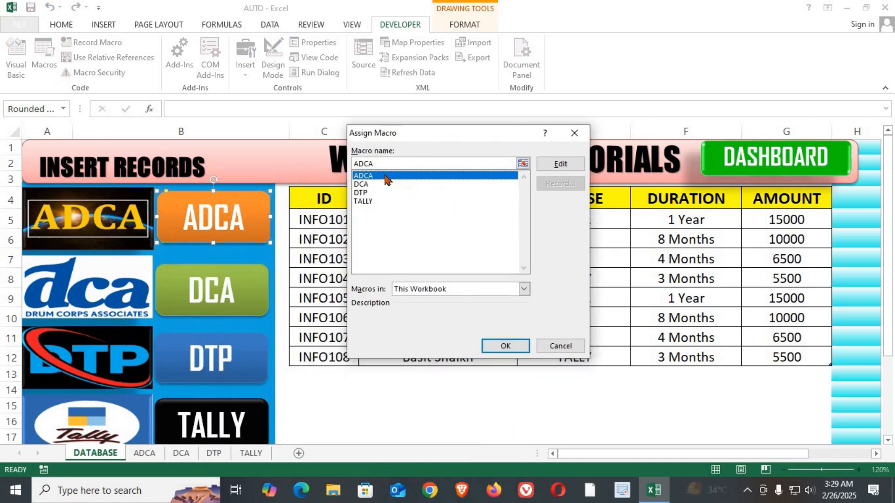
left_click(508, 346)
Assign the DCA macro to the DCA button.
right_click(257, 306)
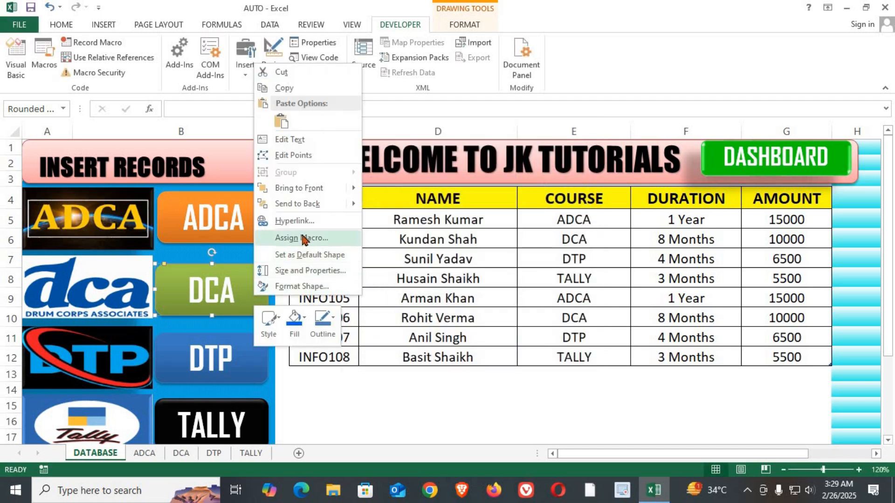
left_click(304, 239)
left_click_drag(261, 124, 390, 169)
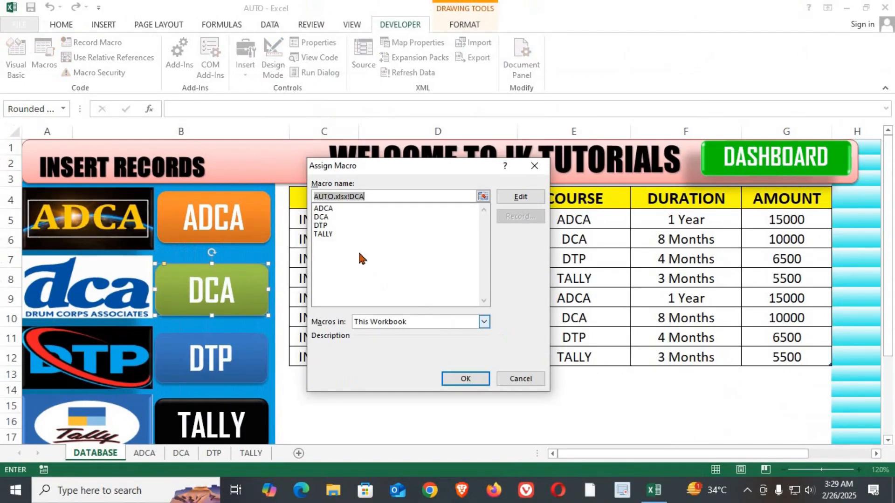
left_click(303, 183)
left_click(465, 378)
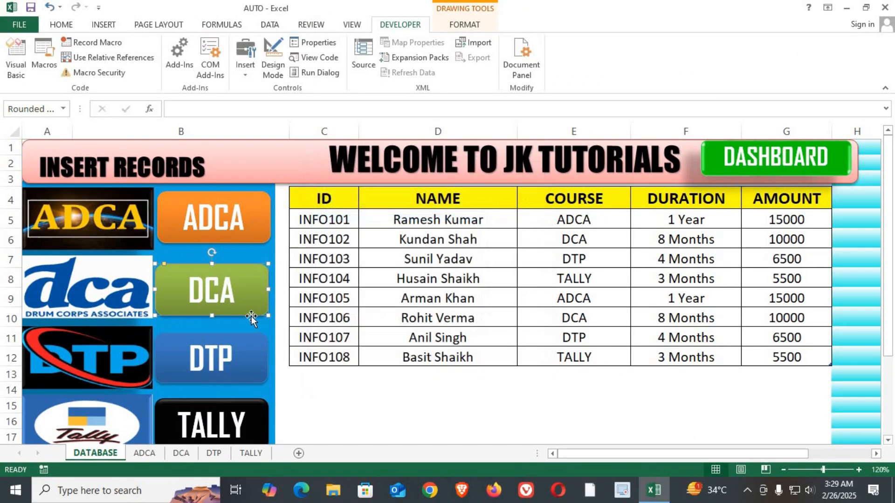
left_click(211, 348)
Assign the DTP macro to the DTP button.
right_click(211, 349)
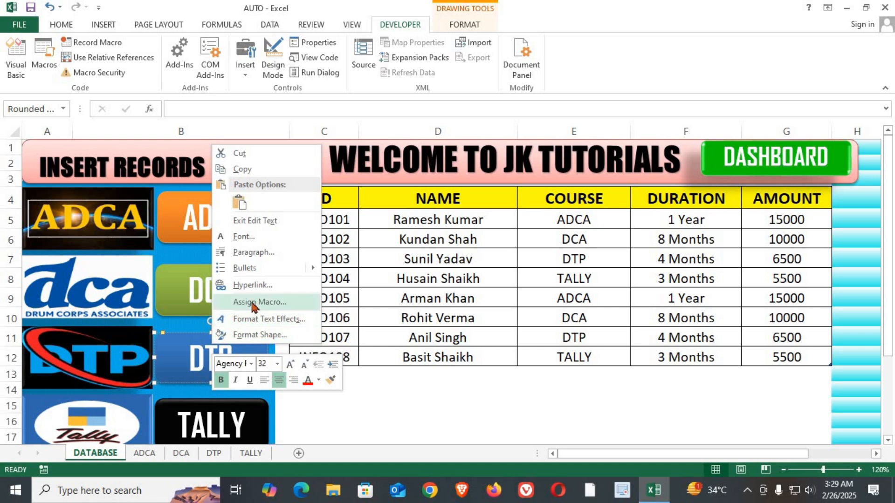
left_click(247, 301)
left_click(147, 252)
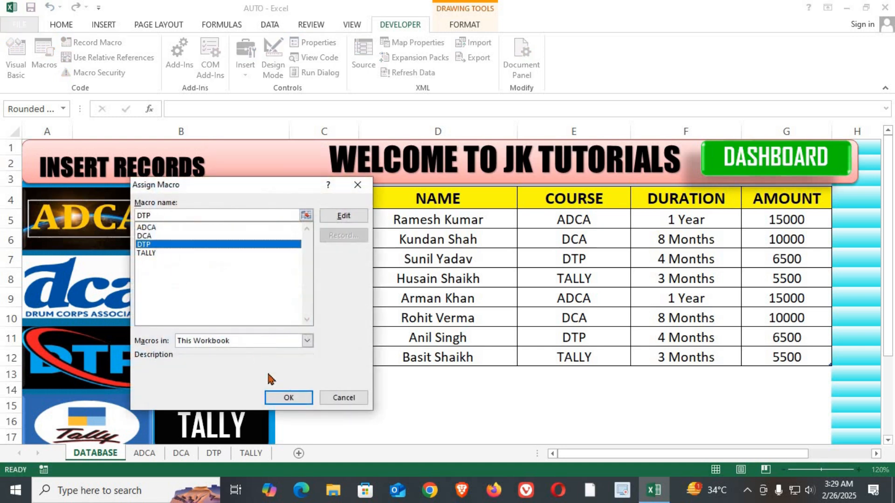
left_click(289, 398)
Assign the TALLY macro to the TALLY button and deselect it.
left_click(243, 405)
right_click(243, 404)
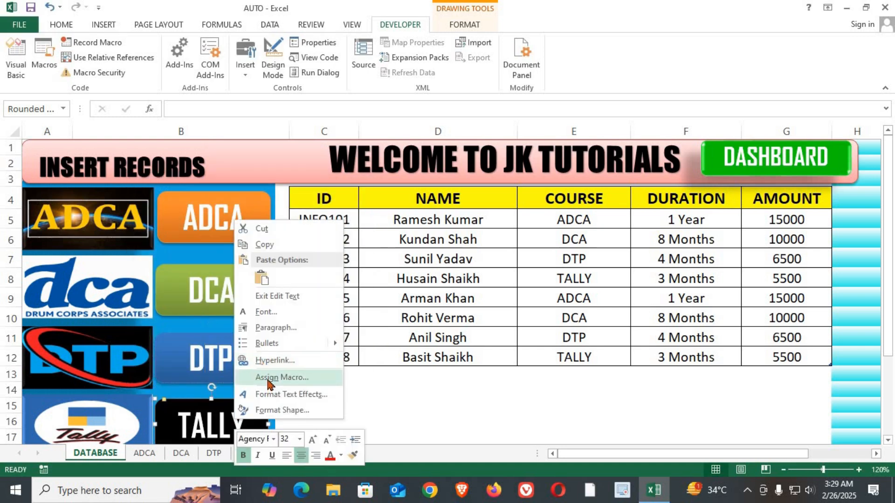
left_click(271, 379)
left_click(173, 321)
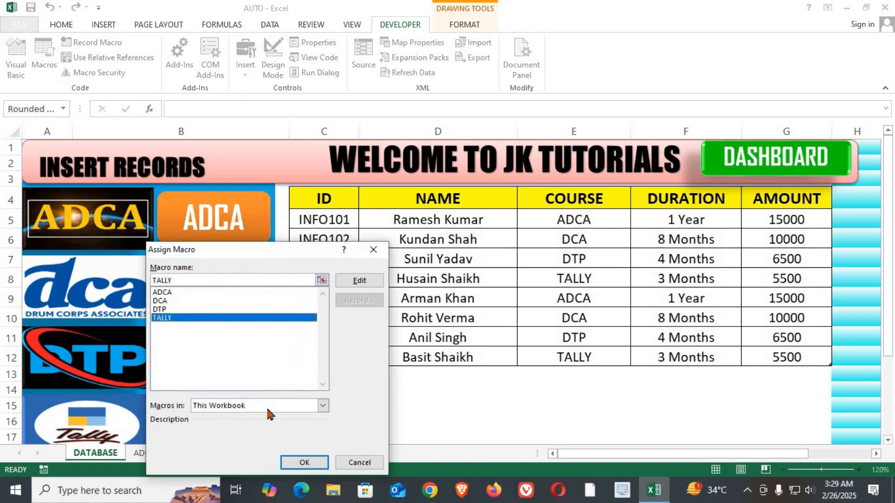
left_click(304, 463)
left_click(432, 418)
left_click(432, 417)
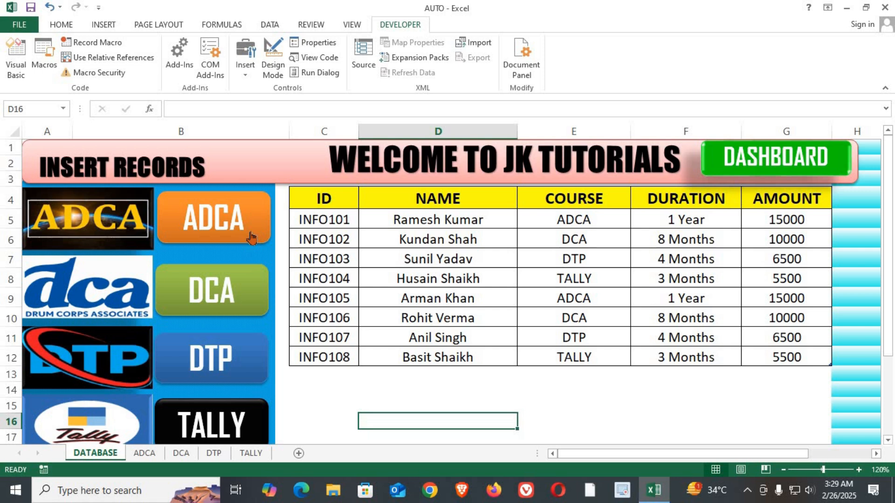
Add a new table row 13 with ID INFO109 and the student's name.
left_click_drag(597, 216, 608, 354)
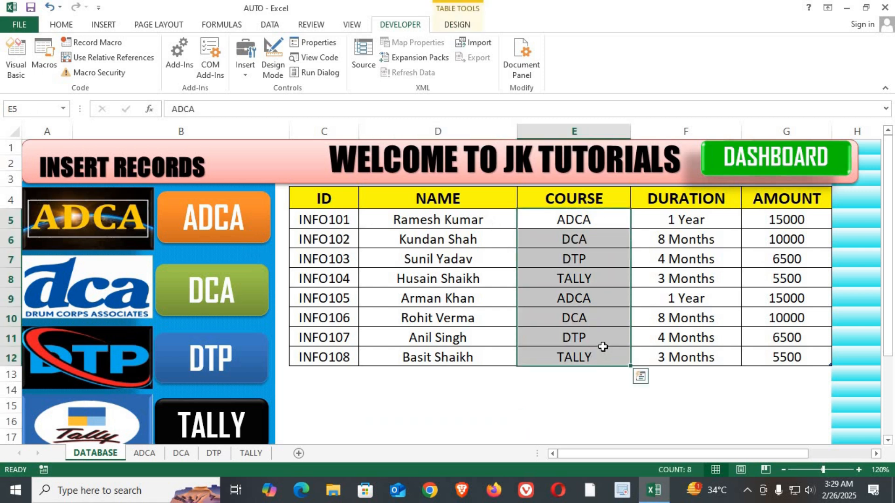
left_click(787, 352)
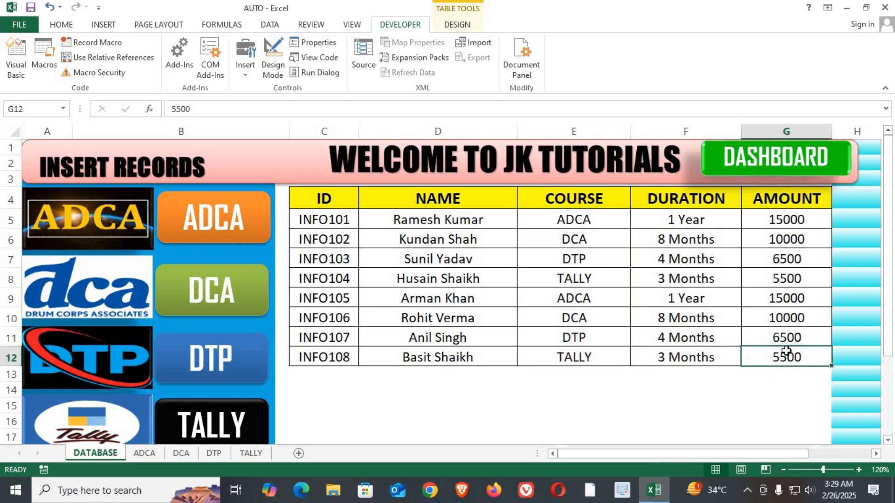
key("Tab")
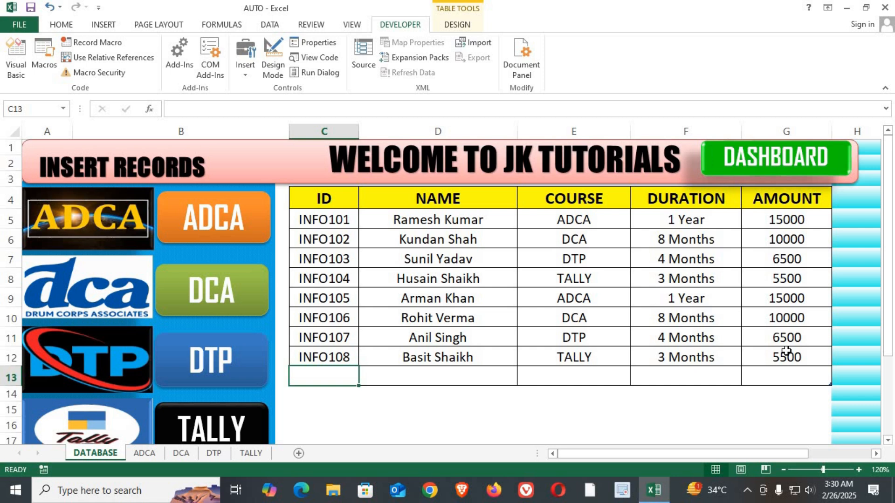
type("INGO")
key("BackSpace")
key("BackSpace")
type("FO109")
key("Tab")
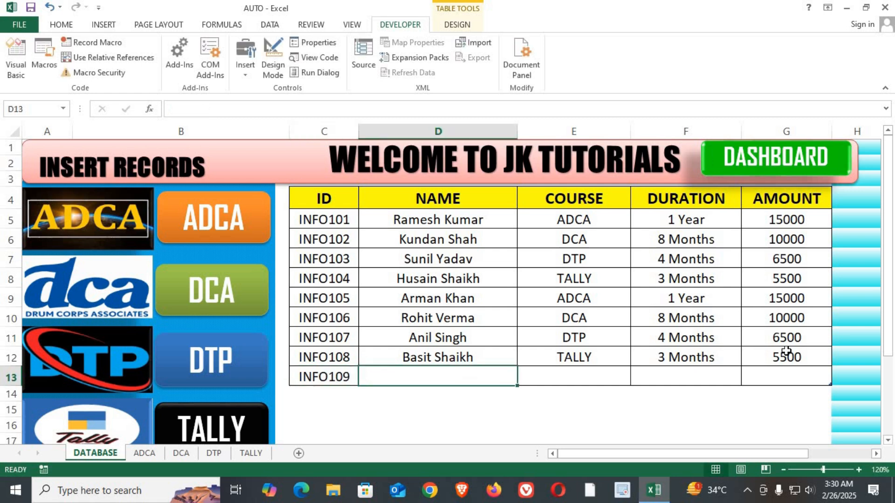
type("AMIT KUMAR")
key("Tab")
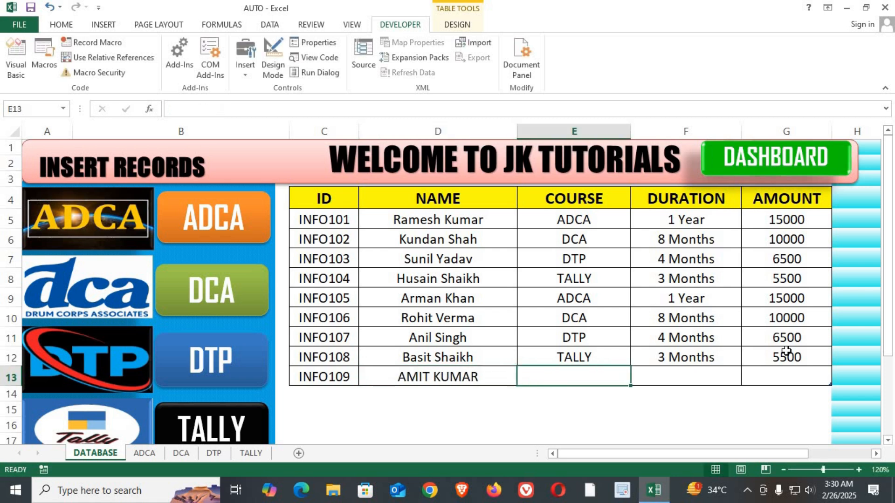
Fill in course ADCA, duration 1 Year and amount 15000 for the new record.
type("ADCA")
key("Tab")
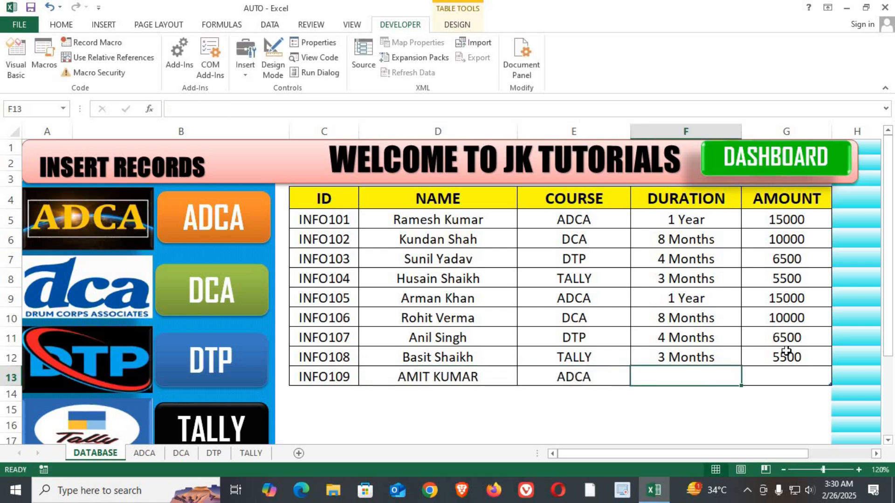
type("1 M")
key("BackSpace")
type("Year")
key("Tab")
type("15000")
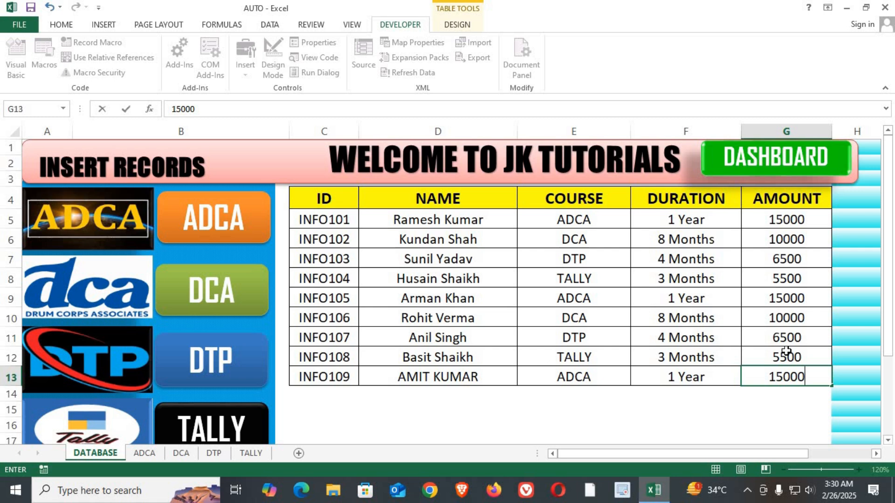
left_click(537, 410)
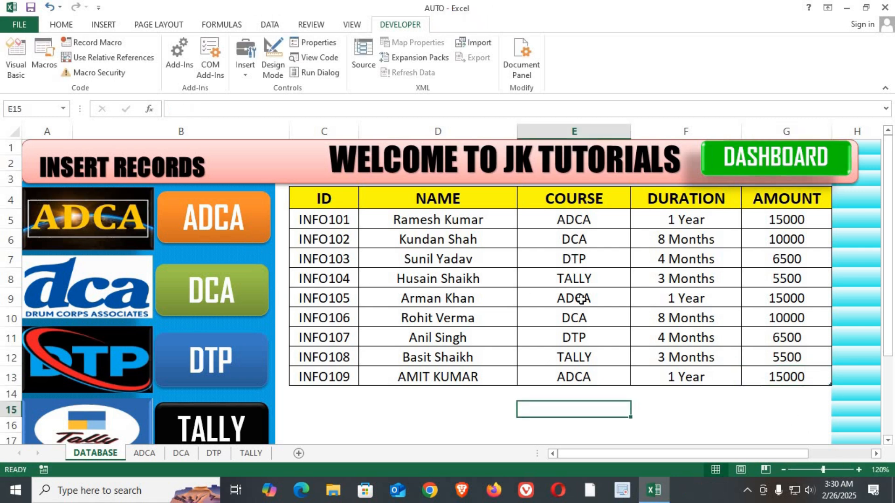
left_click_drag(574, 219, 593, 386)
left_click_drag(326, 377, 707, 373)
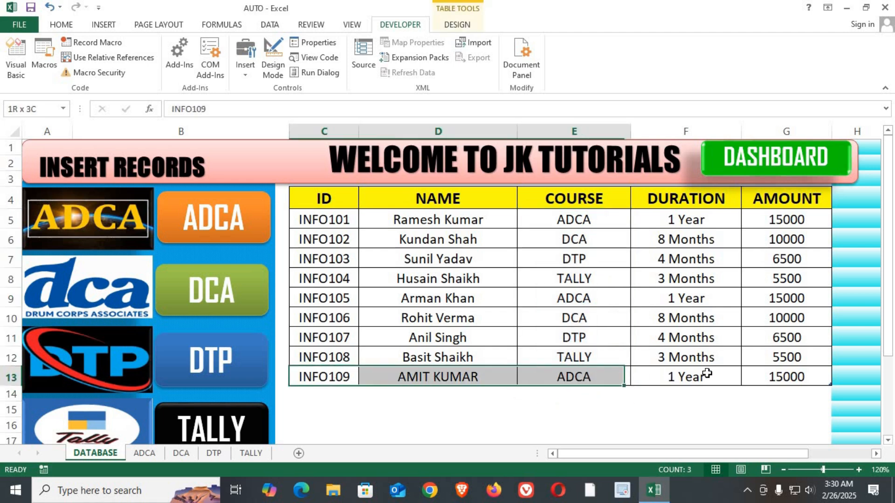
Review the existing ADCA records listed on the ADCA sheet.
left_click(144, 453)
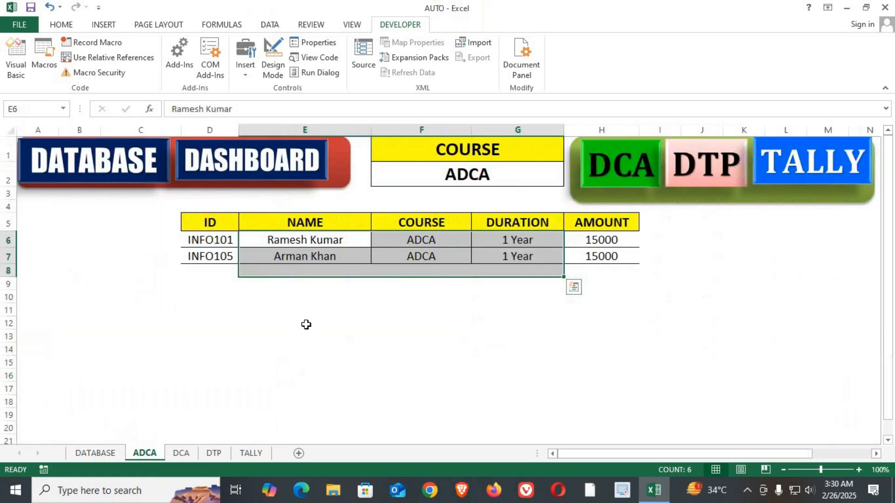
left_click_drag(214, 240, 447, 272)
left_click_drag(574, 266, 574, 267)
left_click(401, 348)
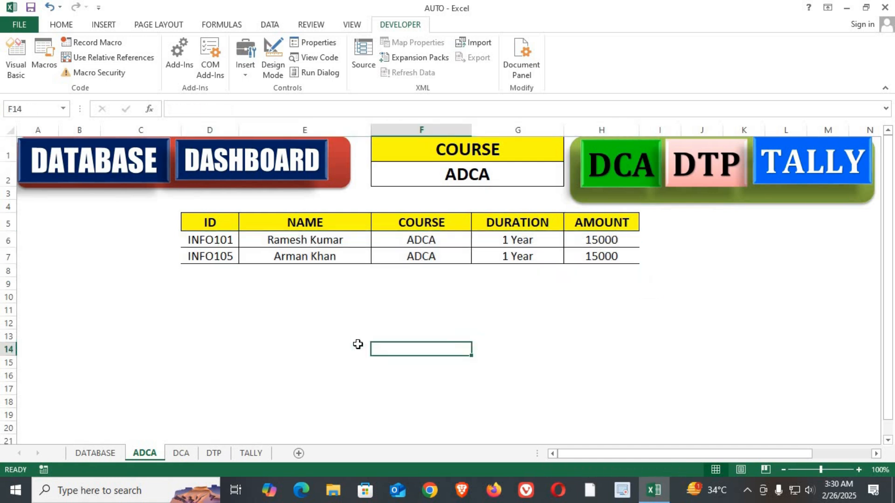
Run the ADCA filter macro and confirm the INFO109 row now appears on the ADCA sheet.
left_click(95, 454)
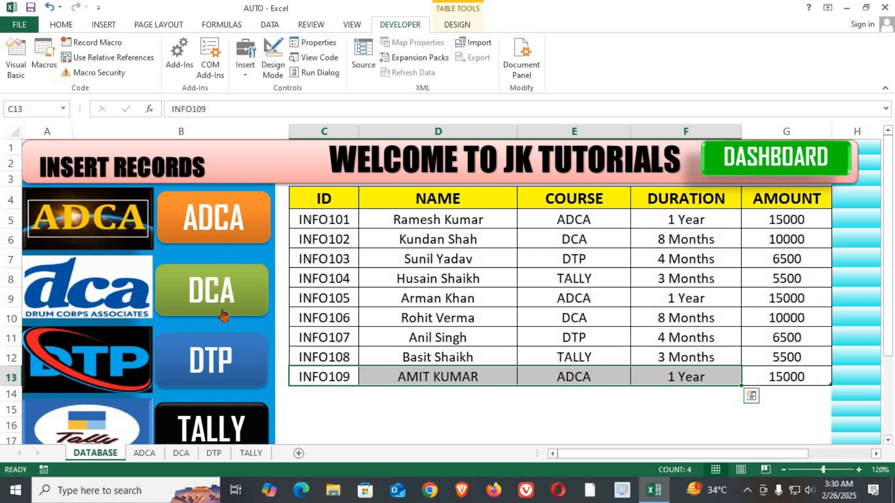
left_click(147, 454)
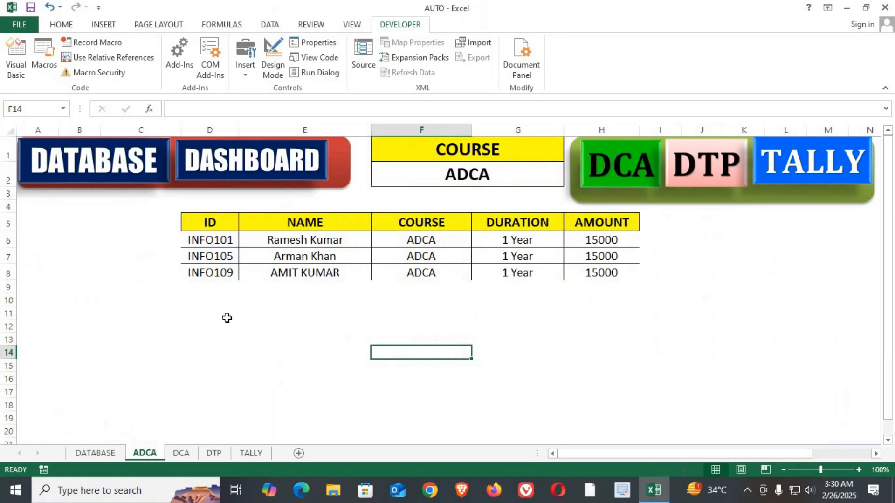
left_click_drag(231, 272, 593, 273)
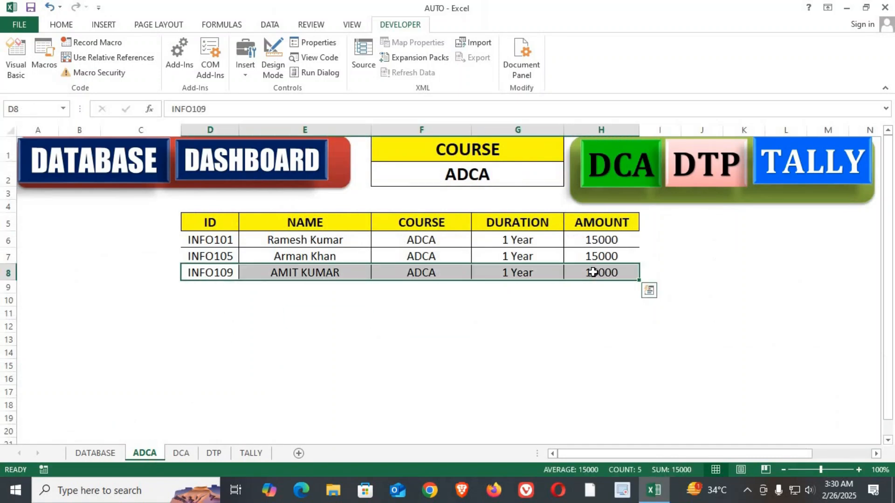
left_click(88, 455)
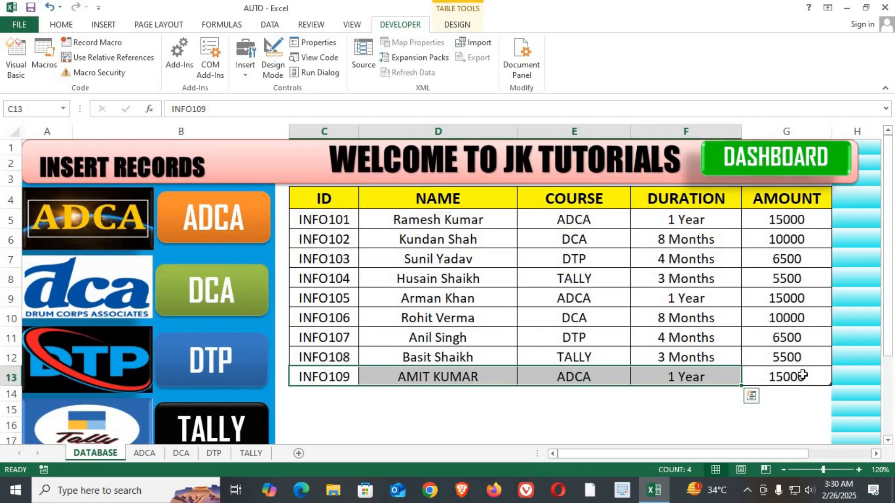
Start table row 14 with ID INFO110 and begin entering the student's name.
left_click(802, 374)
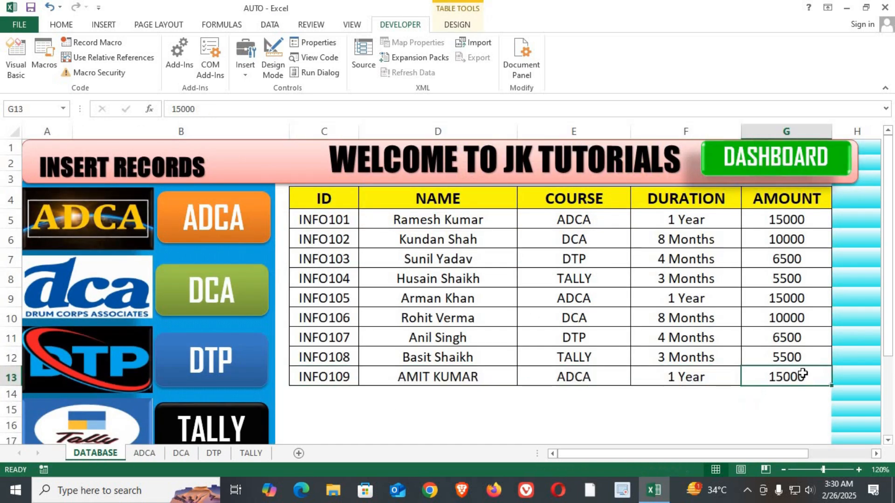
key("Tab")
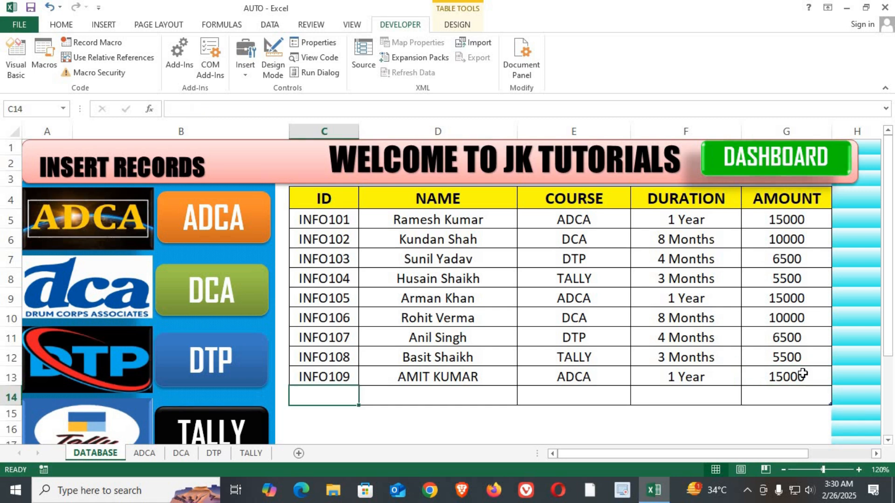
type("INFO")
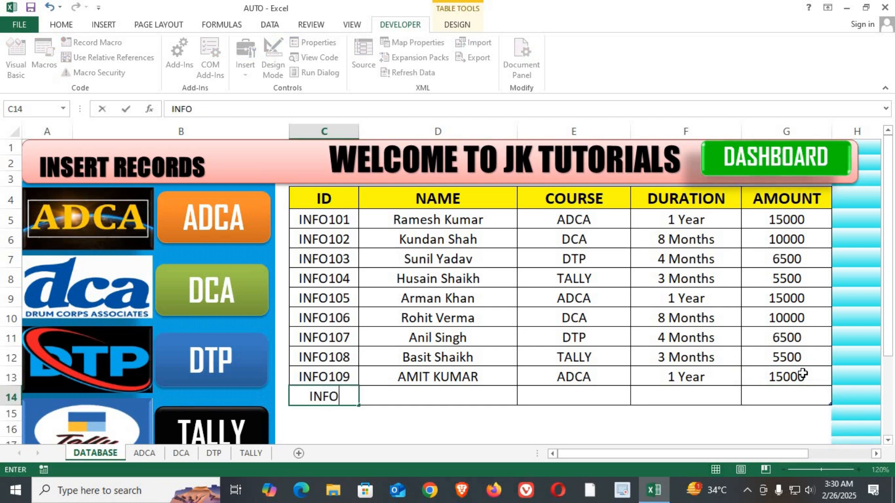
type("110")
key("Tab")
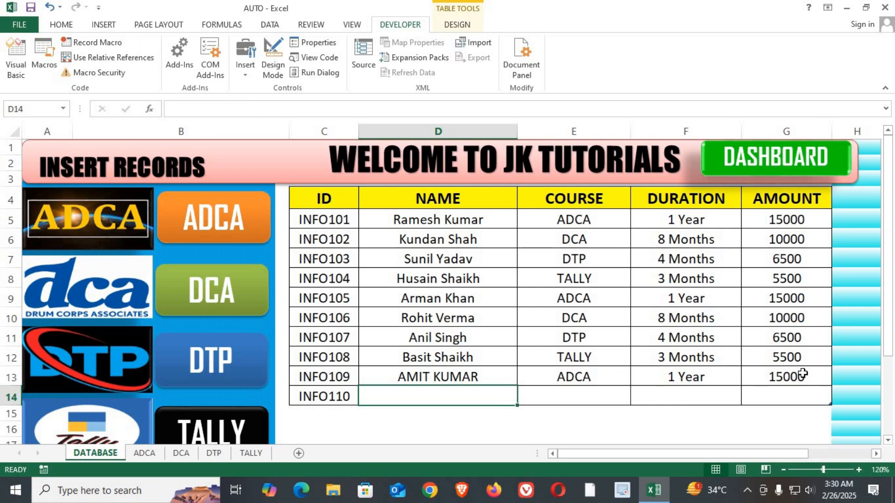
type("KUNDAN")
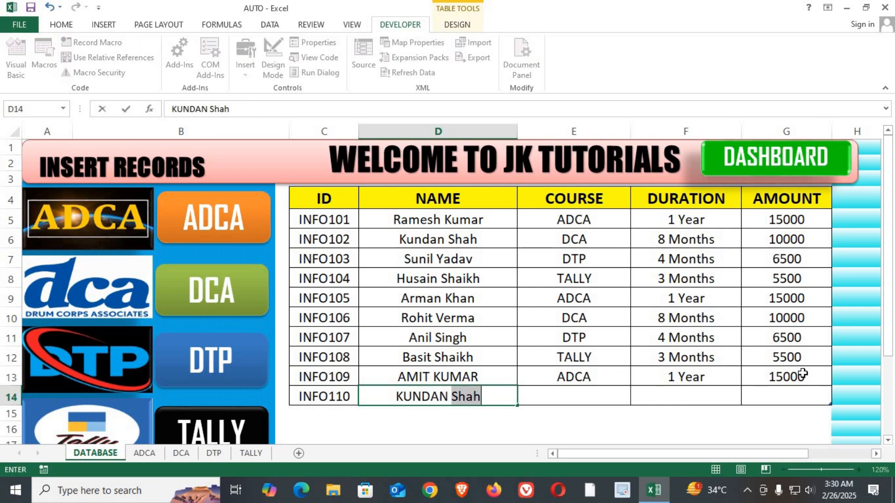
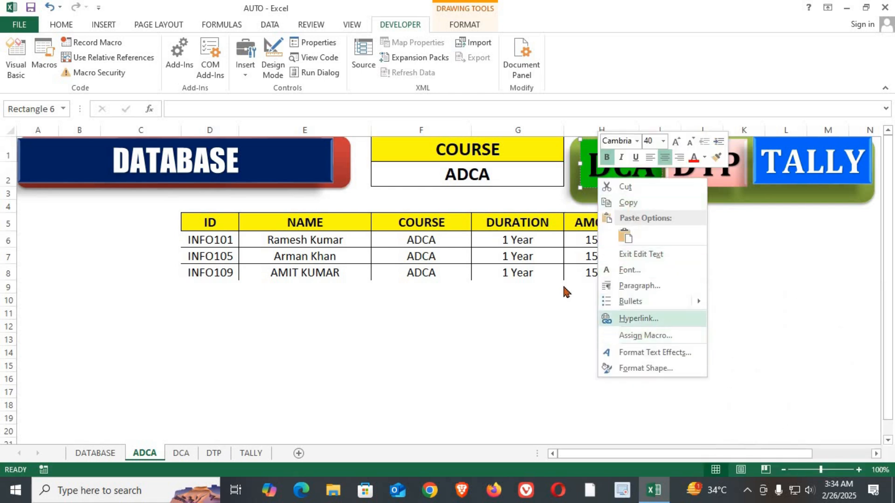
Hyperlink the DCA and DTP buttons to the DCA and DTP sheets.
left_click(622, 318)
left_click_drag(770, 342, 770, 316)
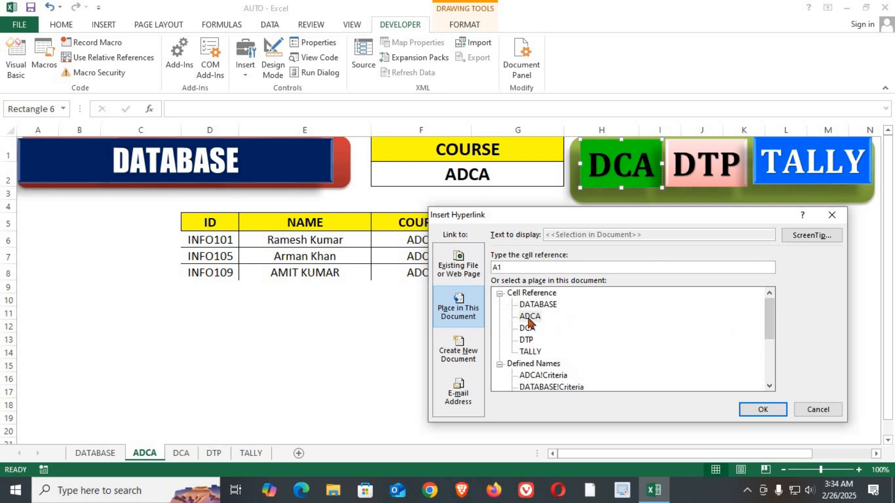
left_click(528, 327)
left_click(760, 409)
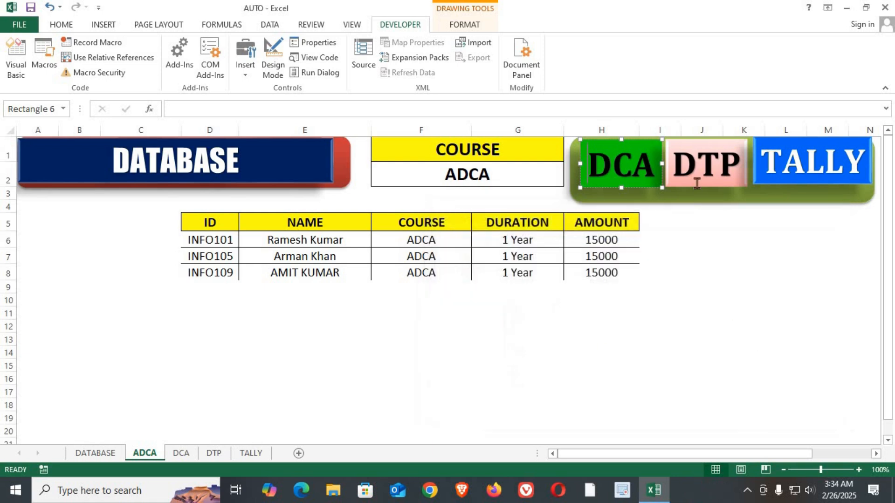
right_click(700, 175)
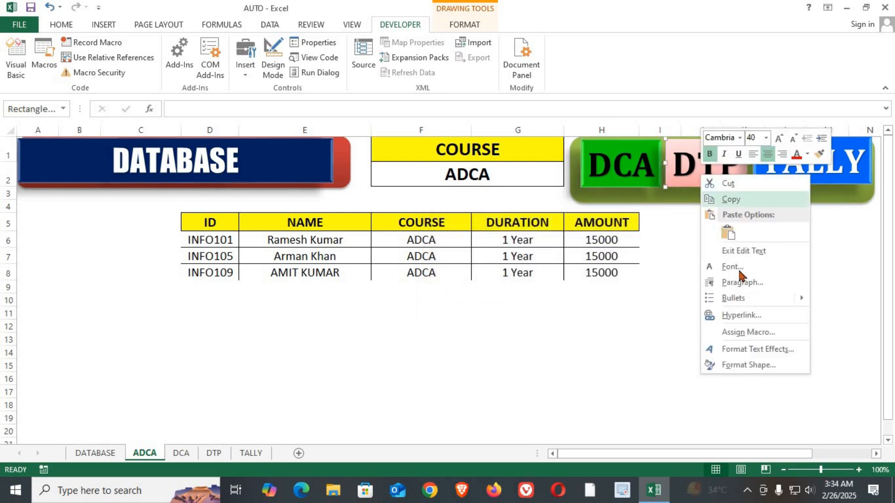
left_click(743, 313)
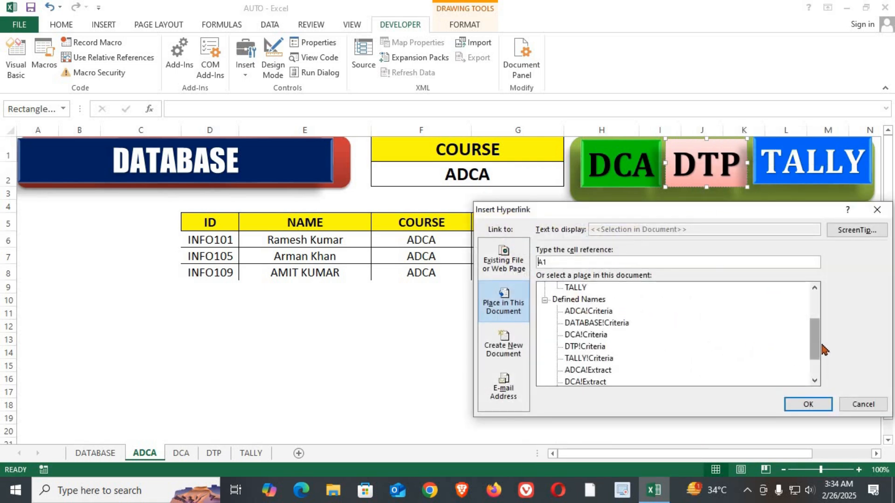
left_click_drag(817, 348, 816, 322)
left_click(577, 336)
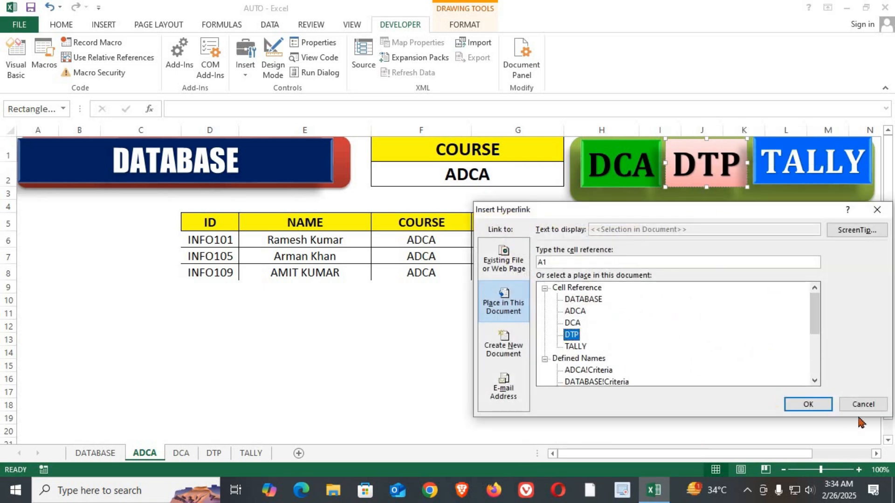
left_click(813, 405)
Hyperlink the TALLY and DATABASE buttons to the TALLY and DATABASE sheets.
left_click(793, 184)
right_click(794, 189)
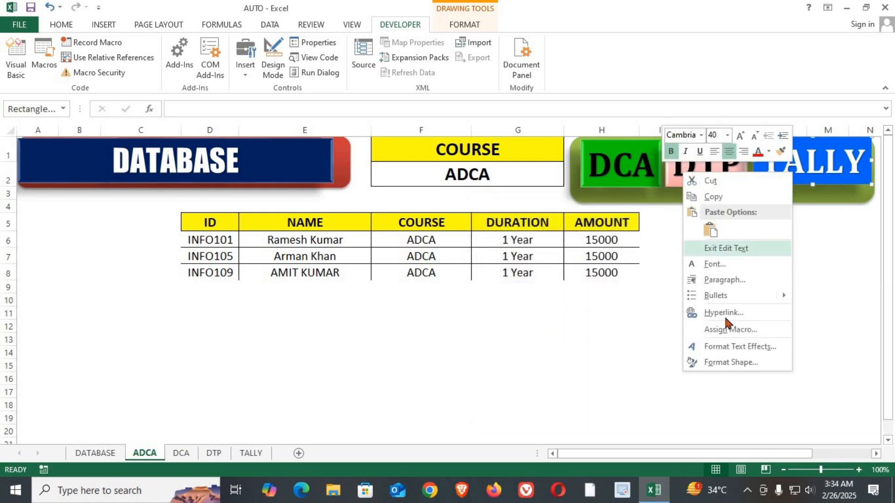
left_click(712, 313)
left_click(575, 285)
left_click(807, 400)
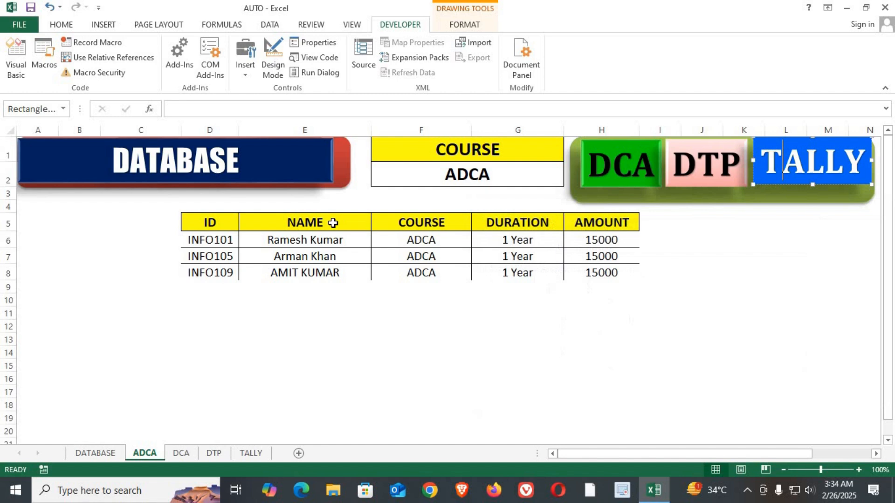
right_click(278, 177)
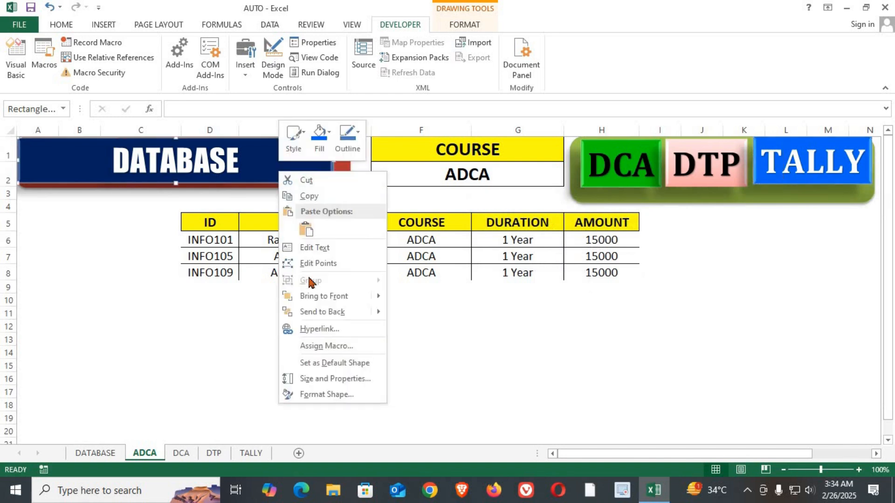
left_click(328, 322)
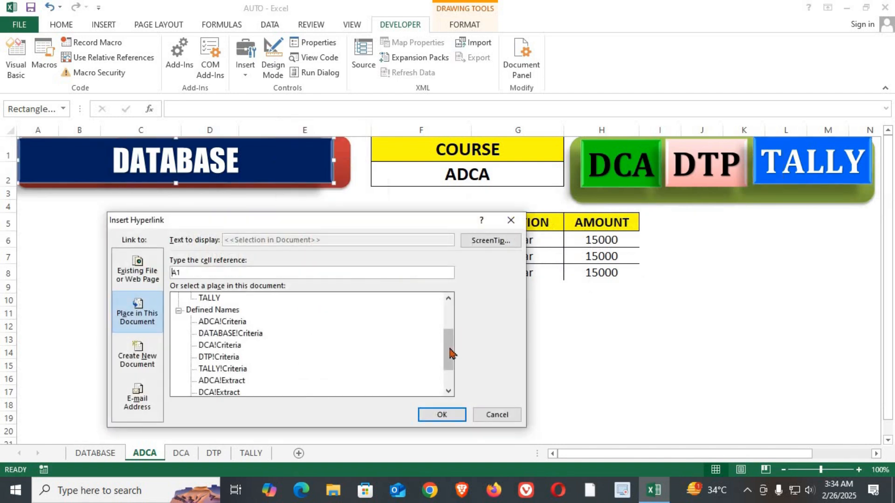
scroll(448, 354, "up", 2)
left_click(229, 311)
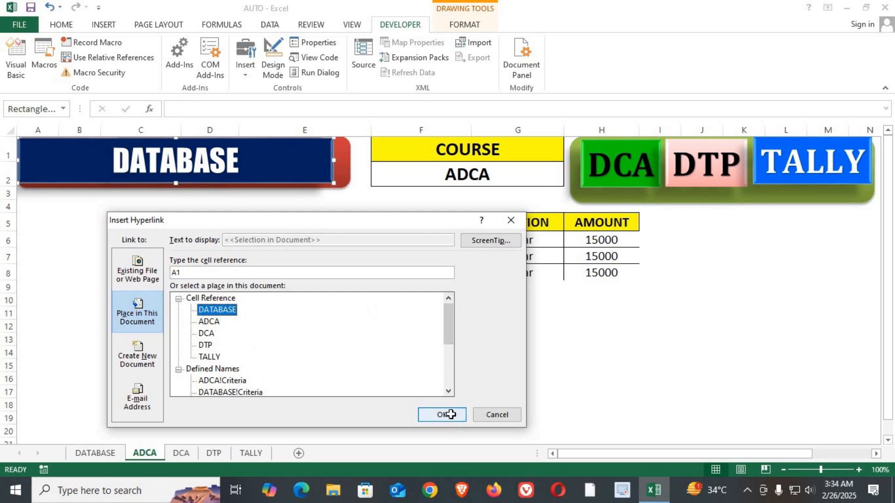
left_click(442, 414)
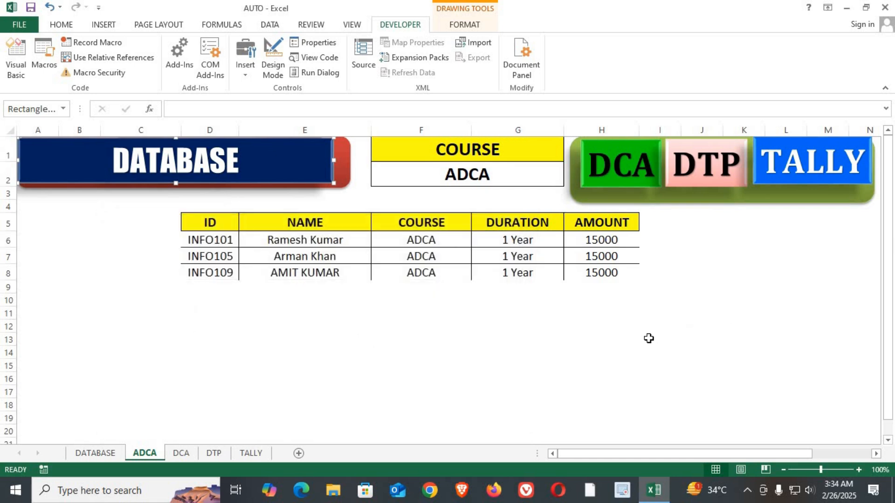
Jump to the DCA sheet and link its ADCA button to the ADCA sheet.
left_click(624, 186)
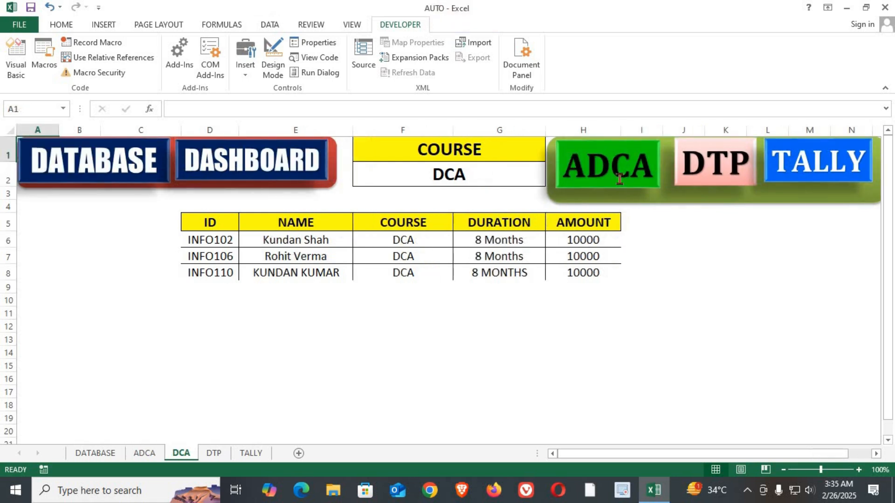
right_click(621, 180)
left_click(654, 320)
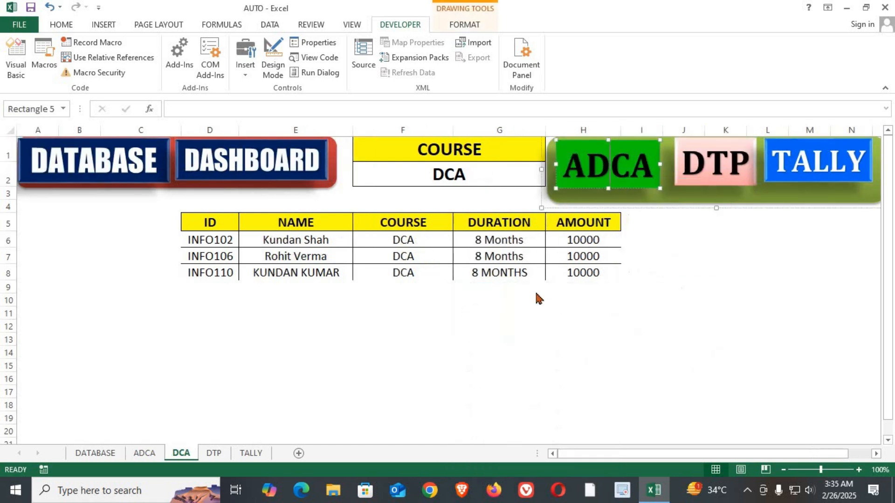
left_click_drag(785, 344, 743, 325)
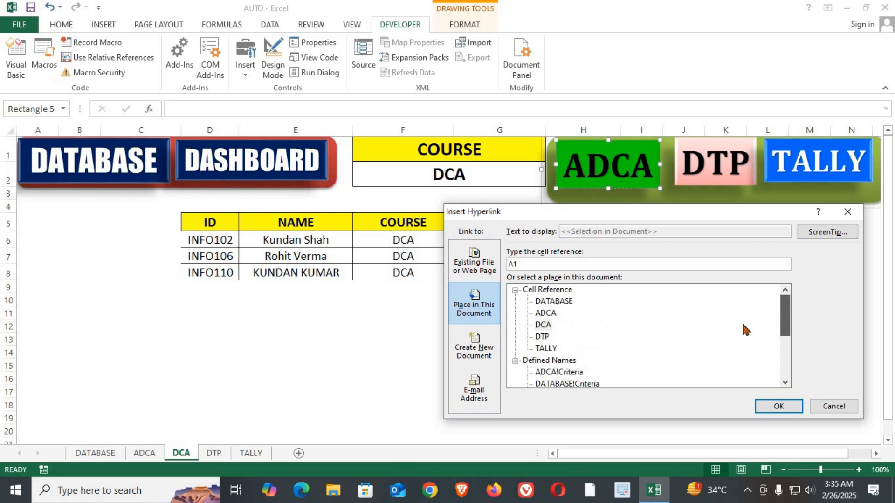
left_click(545, 312)
left_click(779, 406)
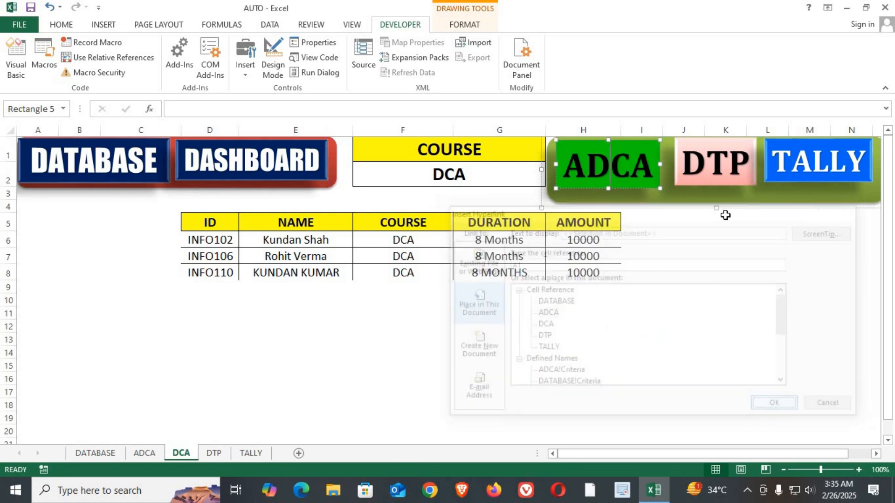
Link the DCA sheet's DTP and TALLY buttons to their matching sheets.
left_click(725, 187)
right_click(726, 190)
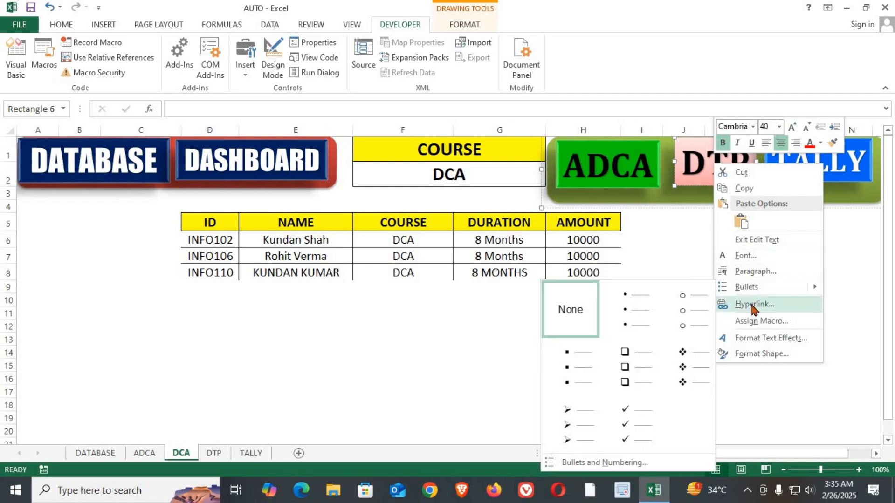
left_click(751, 303)
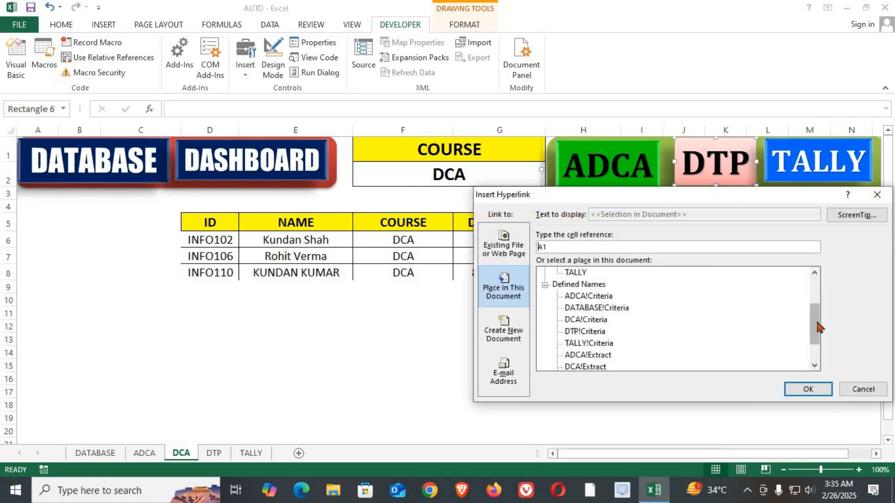
left_click_drag(817, 327, 777, 303)
left_click(572, 320)
left_click(810, 393)
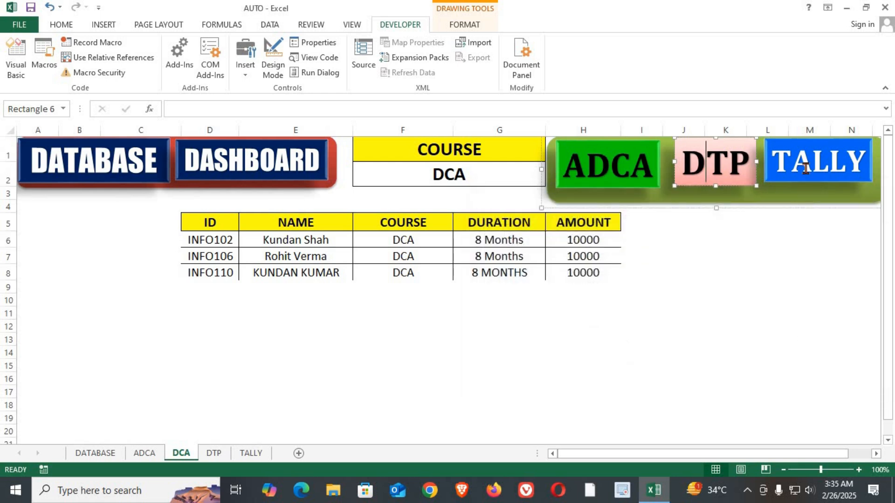
right_click(806, 169)
left_click(732, 311)
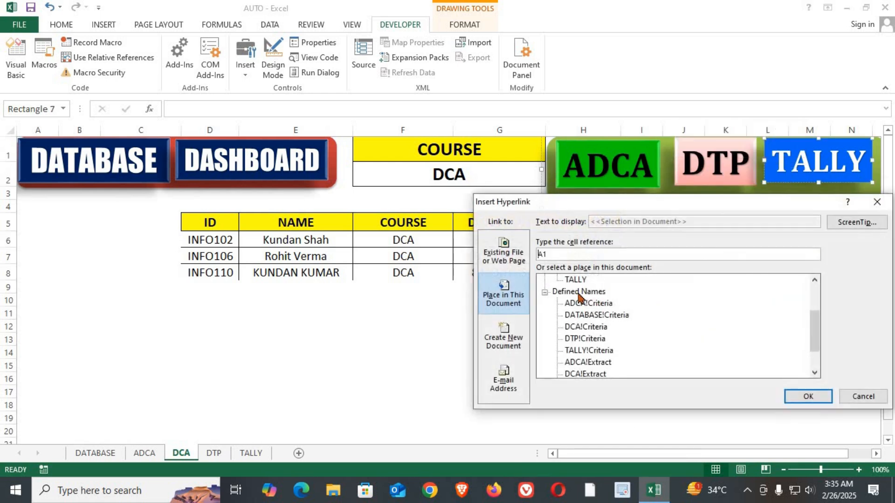
left_click(576, 280)
left_click(809, 397)
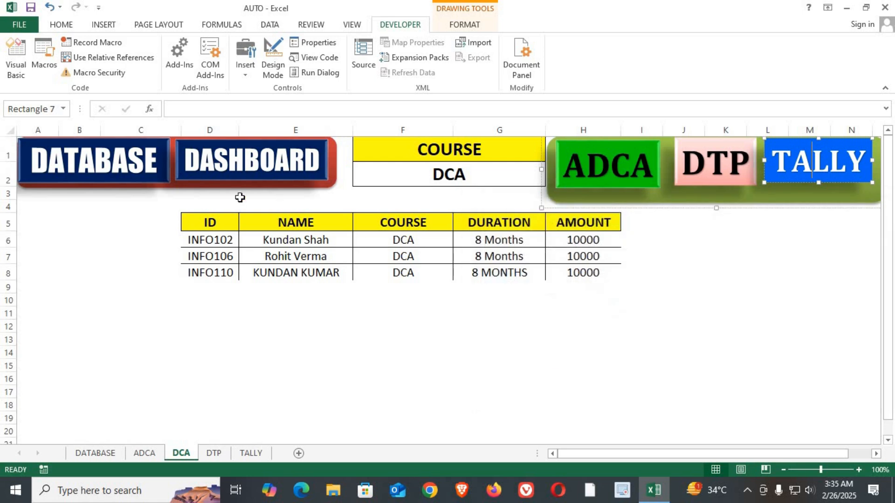
Delete the DASHBOARD shape and widen the DATABASE shape into its space.
left_click(213, 181)
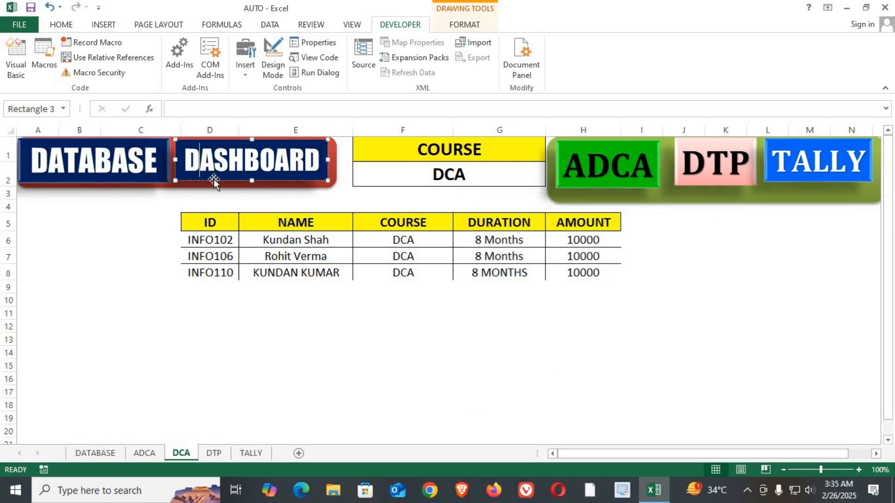
key("Delete")
left_click(285, 181)
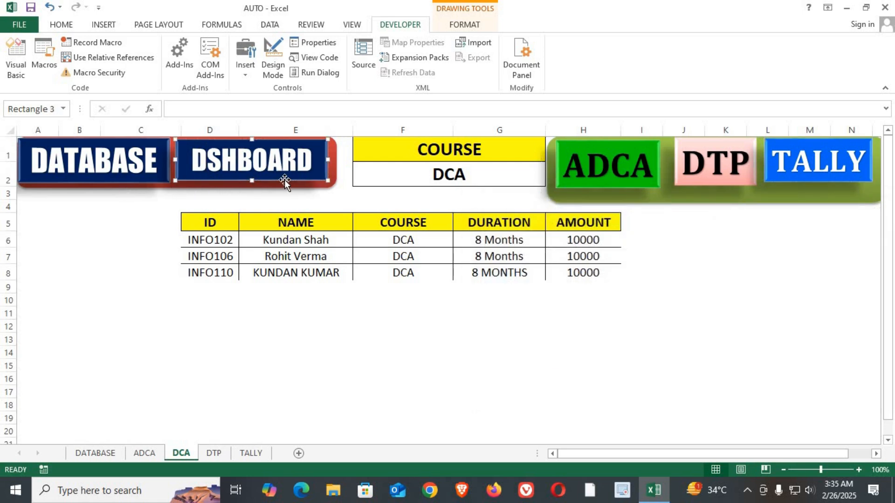
key("Delete")
left_click(167, 161)
left_click_drag(170, 160, 331, 160)
Hyperlink the widened DATABASE button to the DATABASE sheet.
right_click(281, 177)
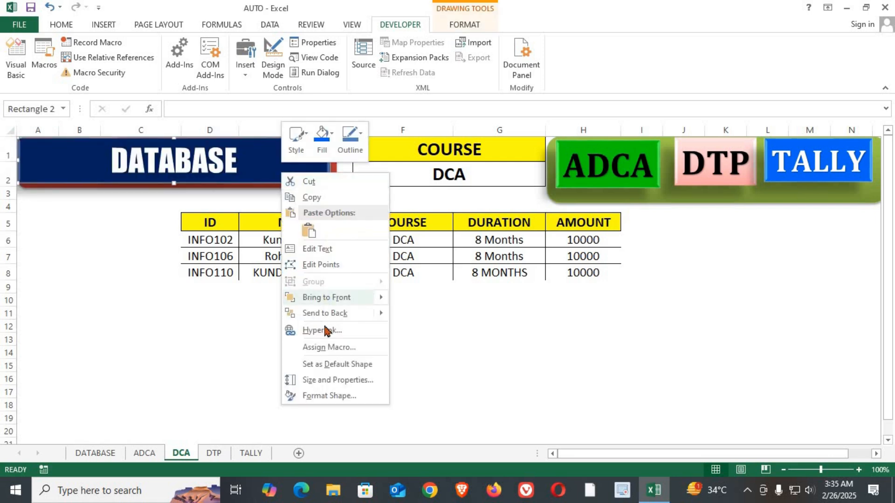
left_click(329, 341)
left_click_drag(462, 348, 457, 302)
left_click(235, 302)
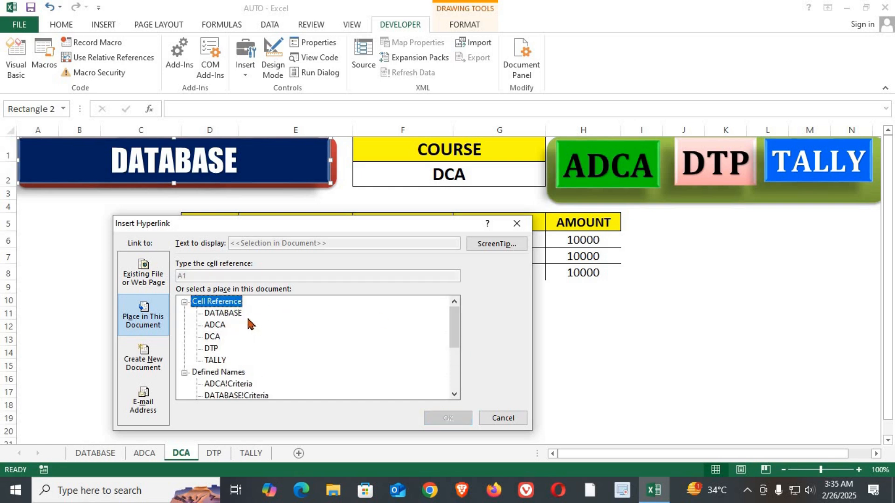
left_click(226, 313)
left_click(449, 418)
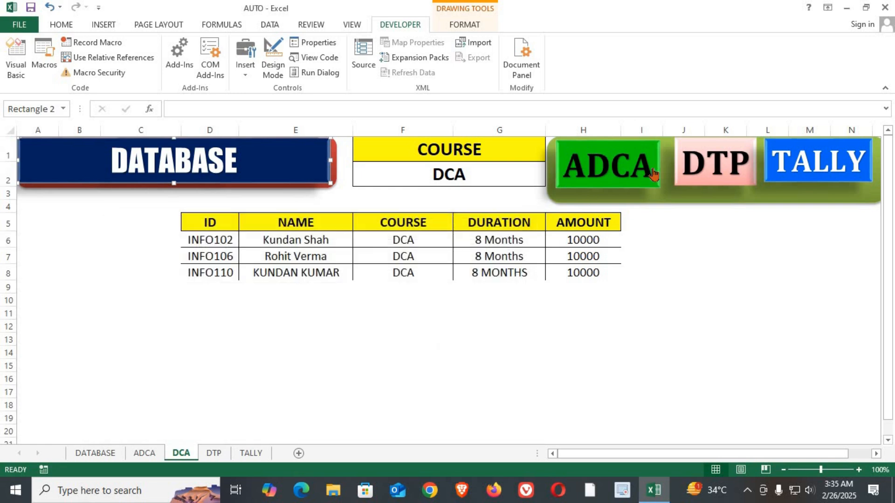
On the DTP sheet, delete DASHBOARD and stretch DATABASE across the red banner.
left_click(724, 171)
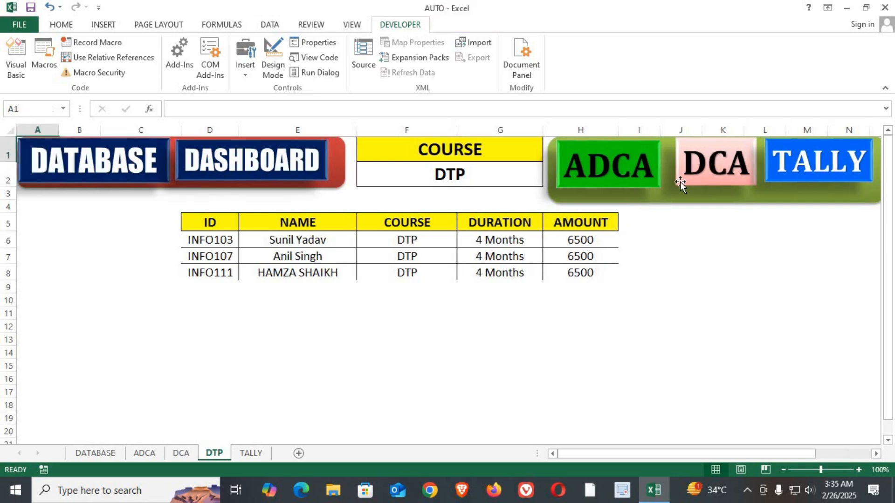
left_click(319, 180, "ctrl")
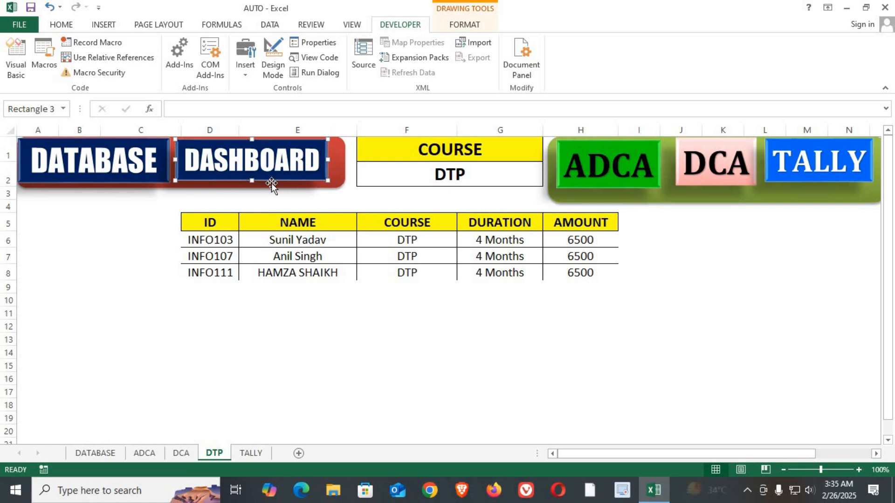
key("Delete")
left_click(155, 165, "ctrl")
left_click_drag(170, 160, 333, 164)
Hyperlink the DTP sheet's DATABASE button to the DATABASE sheet.
right_click(240, 174)
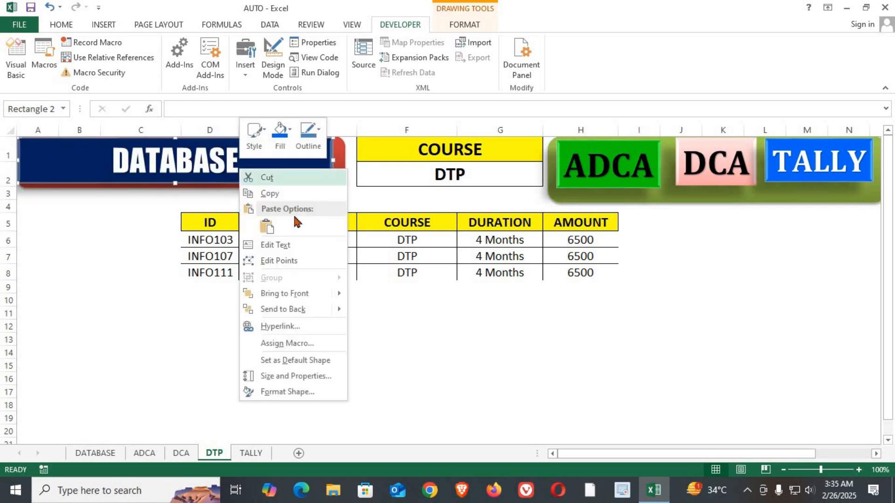
left_click(302, 328)
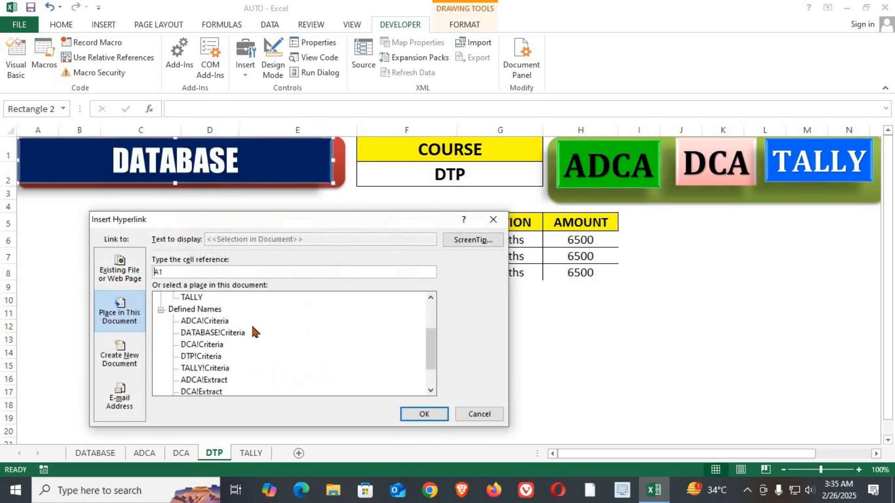
left_click_drag(430, 353, 430, 327)
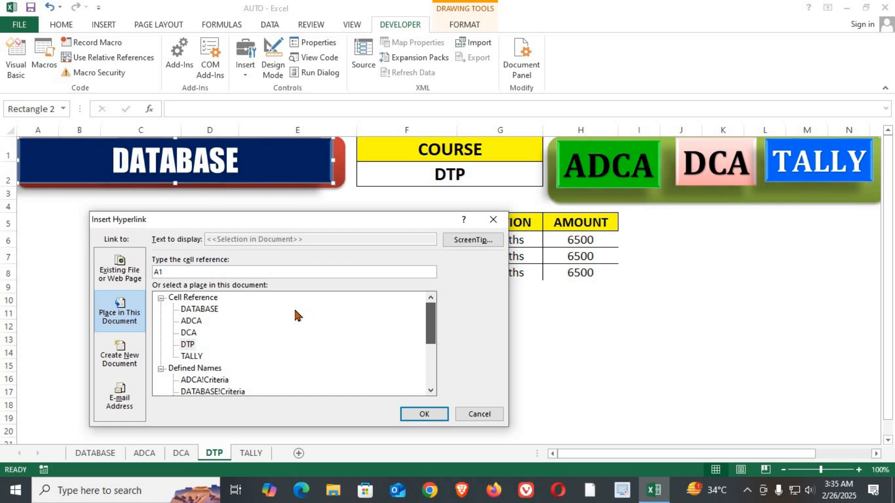
left_click(200, 309)
left_click(421, 415)
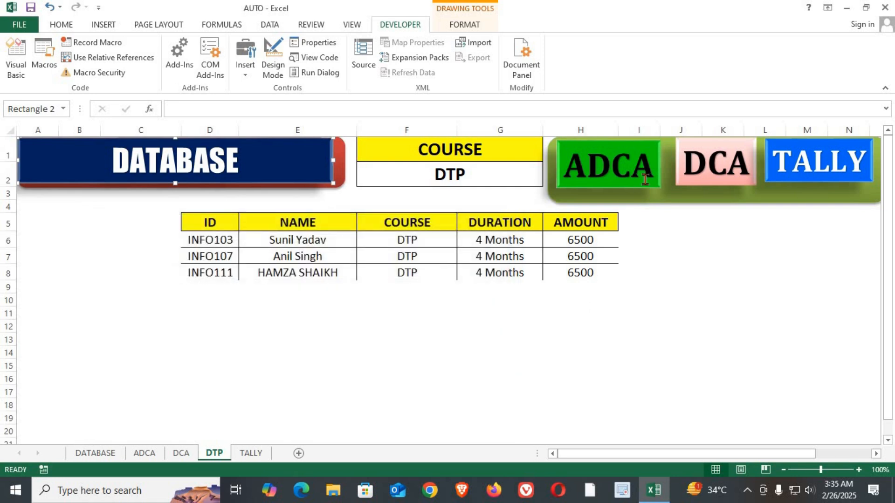
Link the ADCA and DCA buttons to the ADCA and DCA sheets.
right_click(645, 180)
left_click(690, 320)
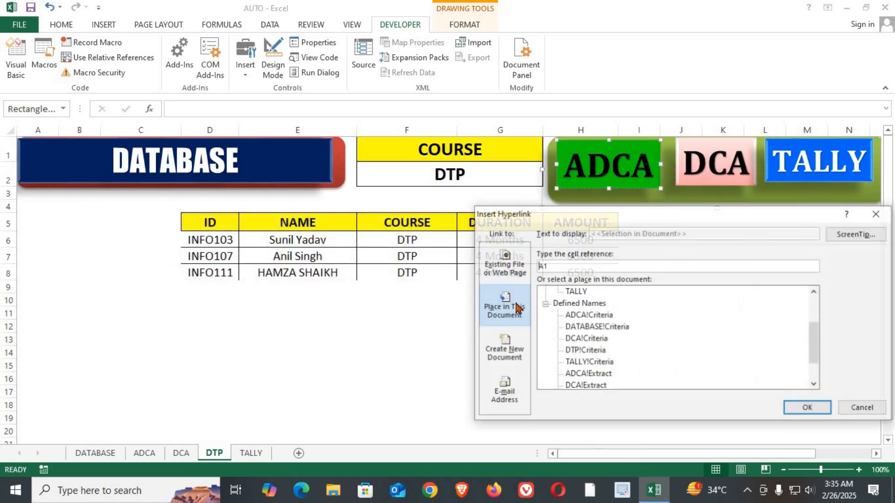
scroll(590, 308, "up", 2)
left_click(580, 316)
left_click(808, 410)
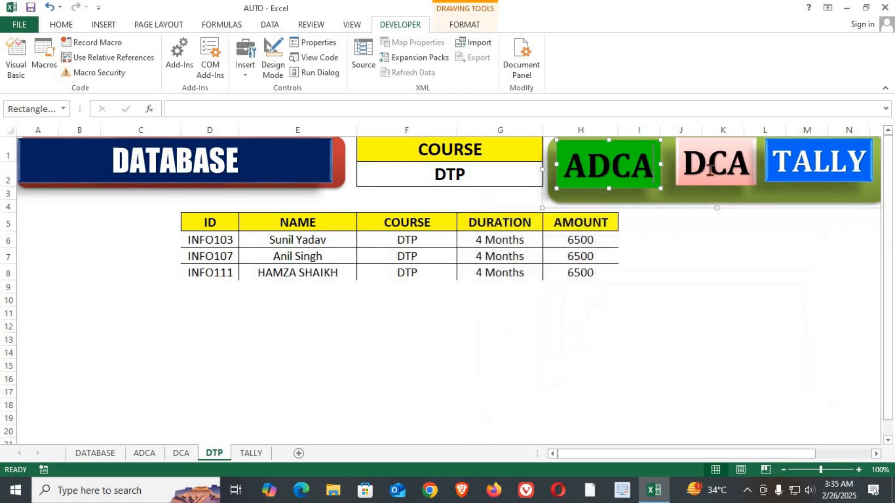
right_click(710, 170)
left_click(728, 309)
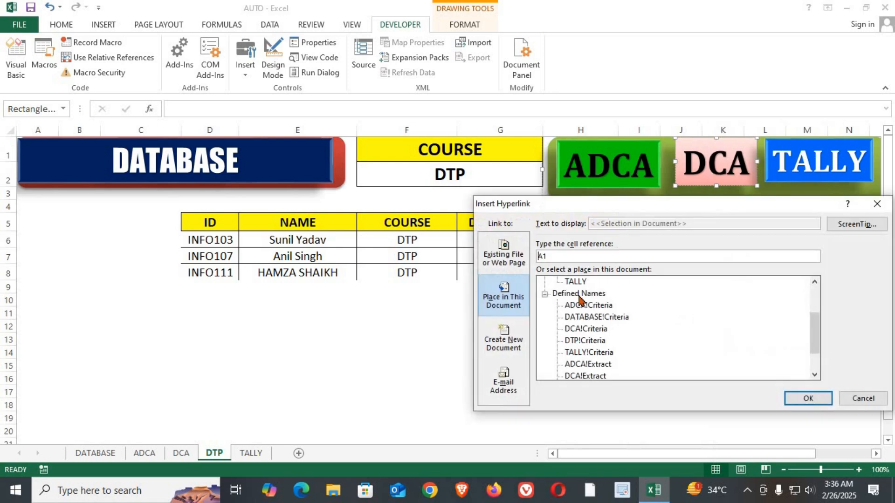
left_click_drag(816, 326, 815, 300)
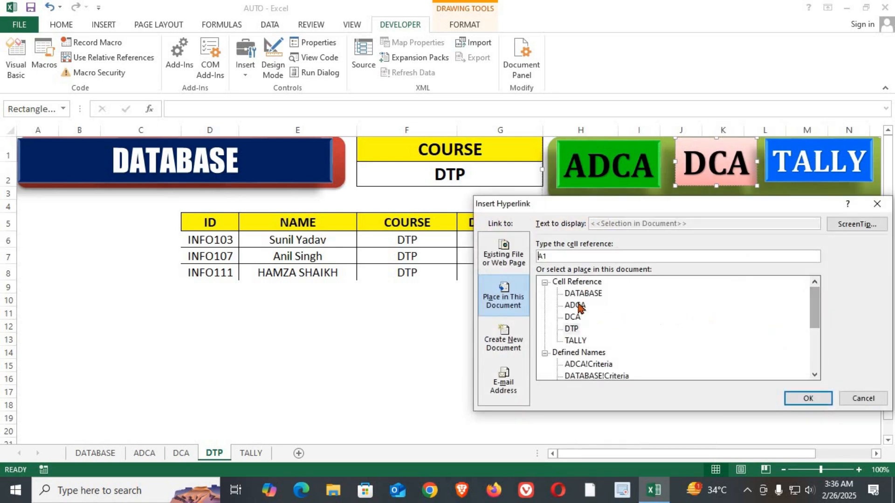
left_click(574, 317)
left_click(816, 403)
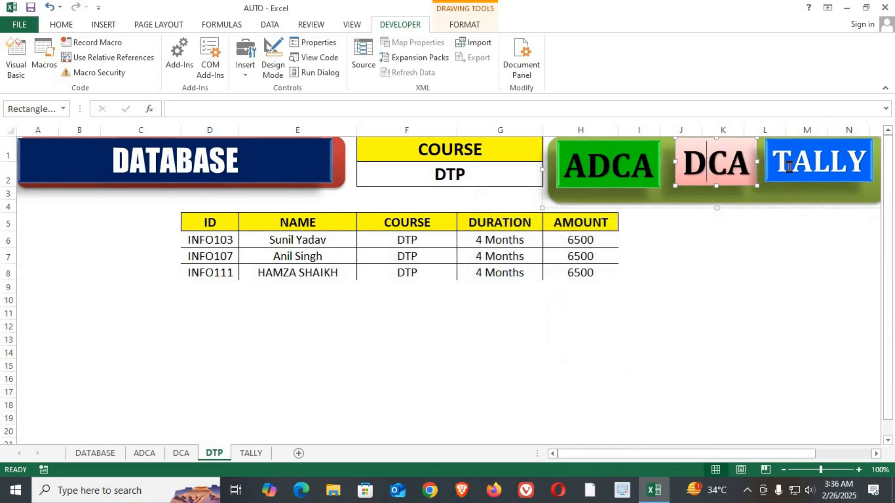
Link the TALLY button to the TALLY sheet and follow it there.
right_click(789, 167)
left_click(727, 308)
left_click(576, 278)
left_click(818, 393)
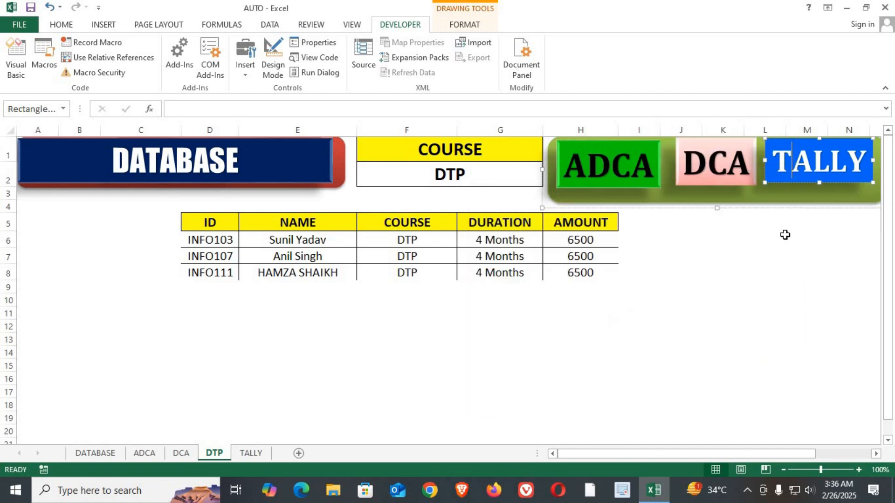
left_click(806, 270)
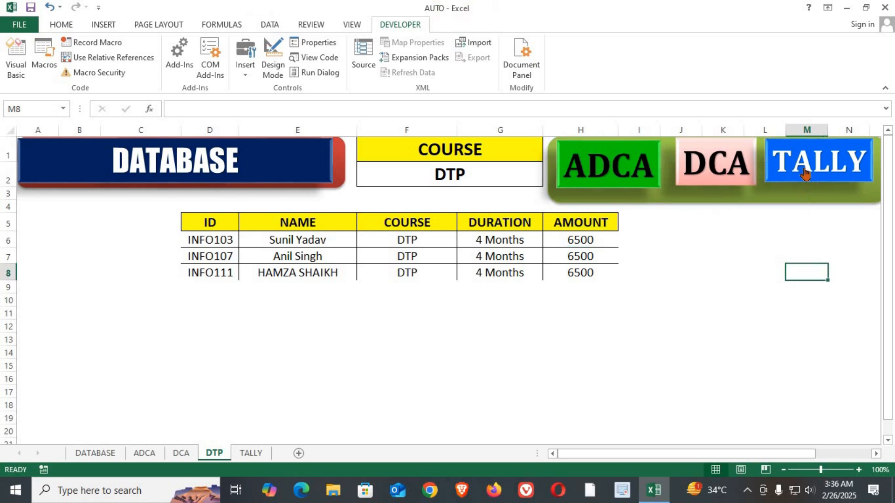
left_click(805, 170)
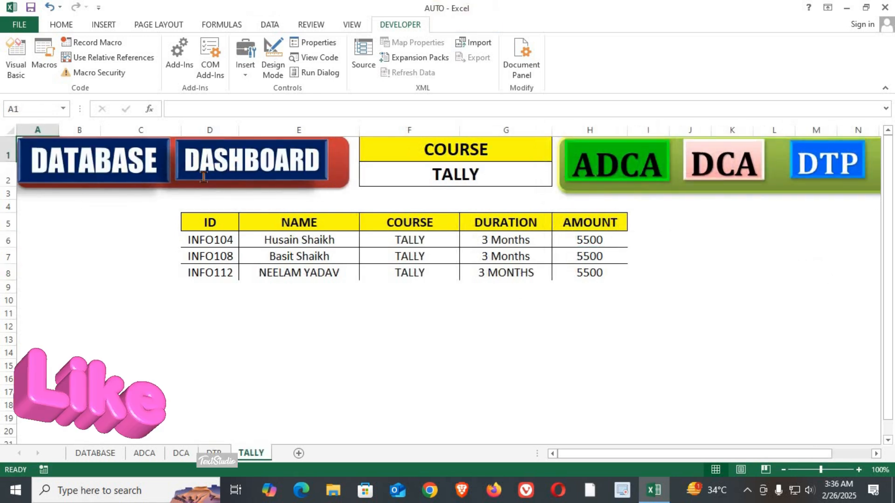
On the TALLY sheet, delete DASHBOARD and stretch DATABASE across the banner.
left_click(321, 174)
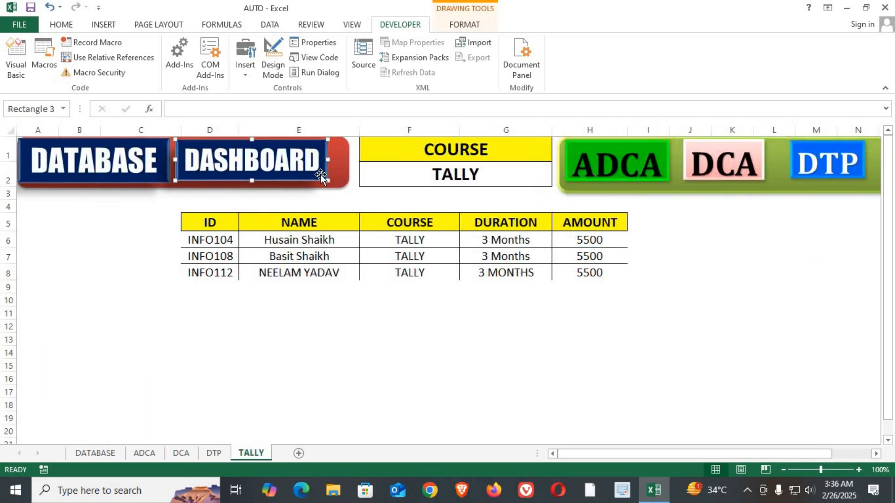
key("Delete")
left_click(168, 164)
left_click_drag(170, 160, 327, 160)
Hyperlink the TALLY sheet's DATABASE button to the DATABASE sheet.
right_click(299, 173)
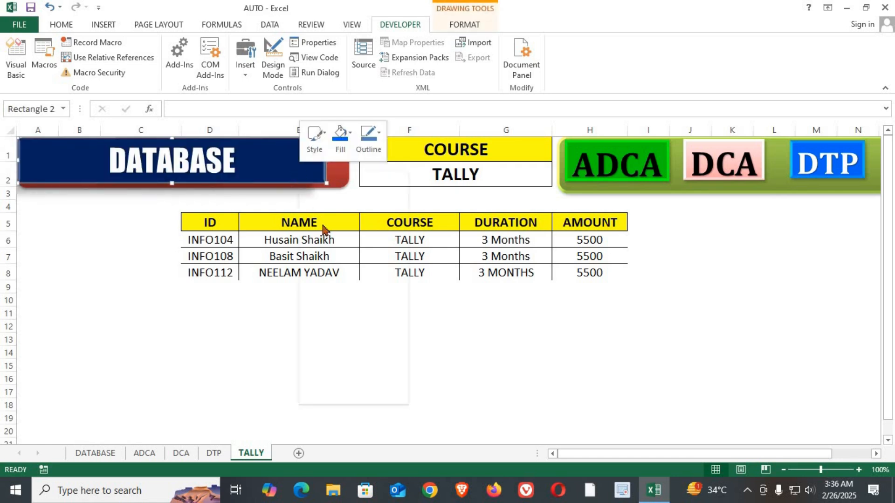
left_click(344, 332)
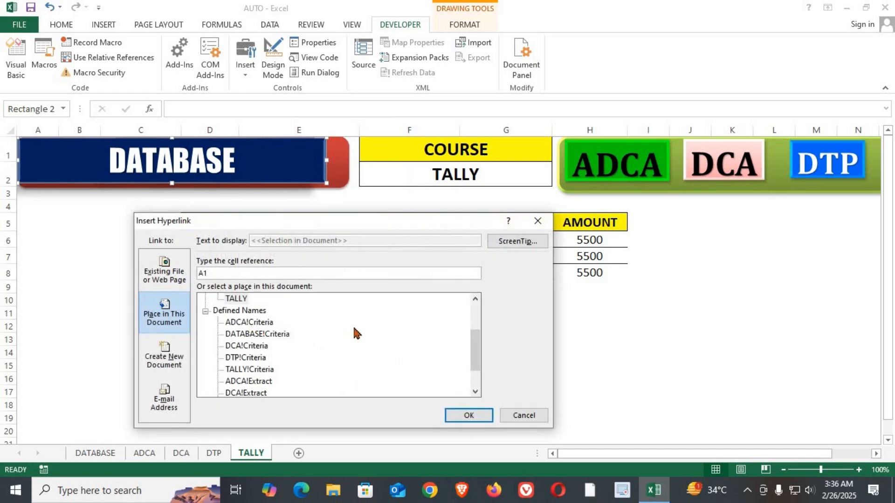
left_click(475, 299)
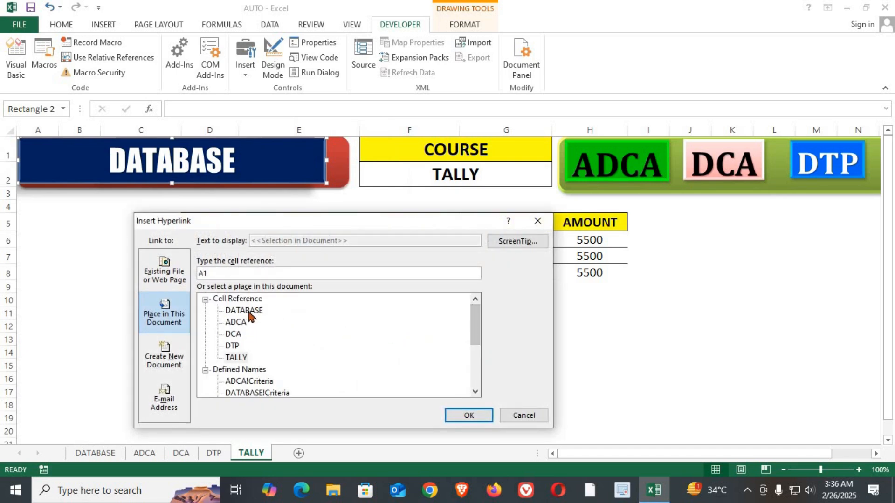
left_click(256, 312)
left_click(463, 415)
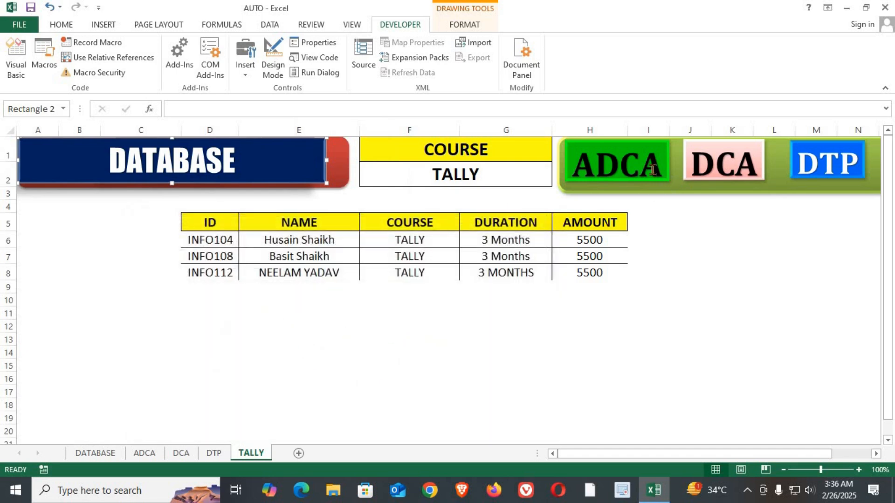
Link the ADCA and DCA buttons to the ADCA and DCA sheets.
right_click(637, 162)
left_click(666, 301)
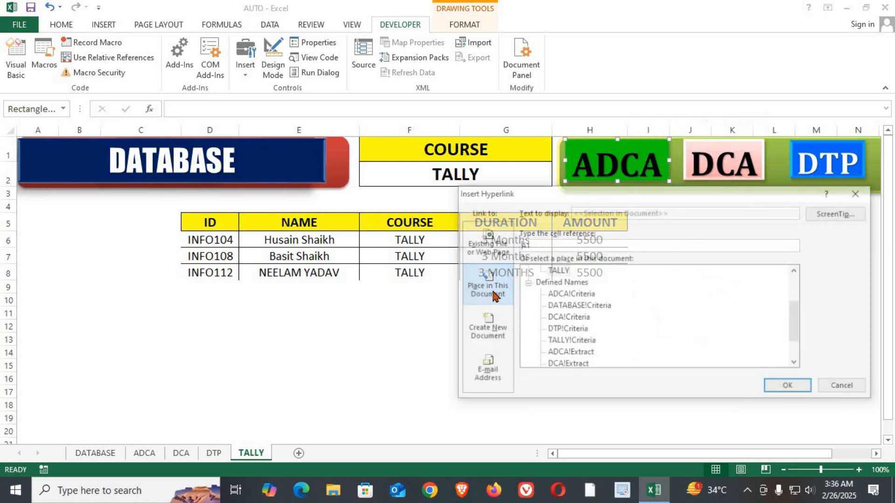
left_click_drag(795, 332, 795, 307)
left_click(556, 294)
left_click(785, 388)
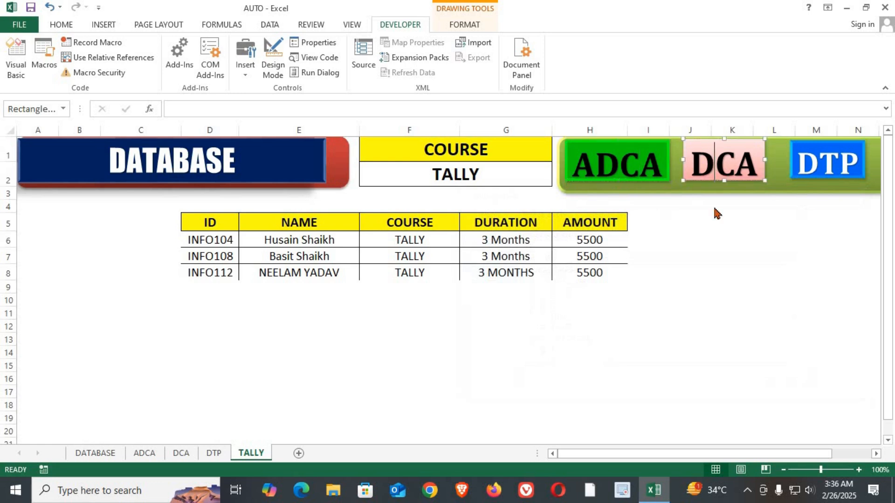
right_click(718, 164)
left_click(752, 308)
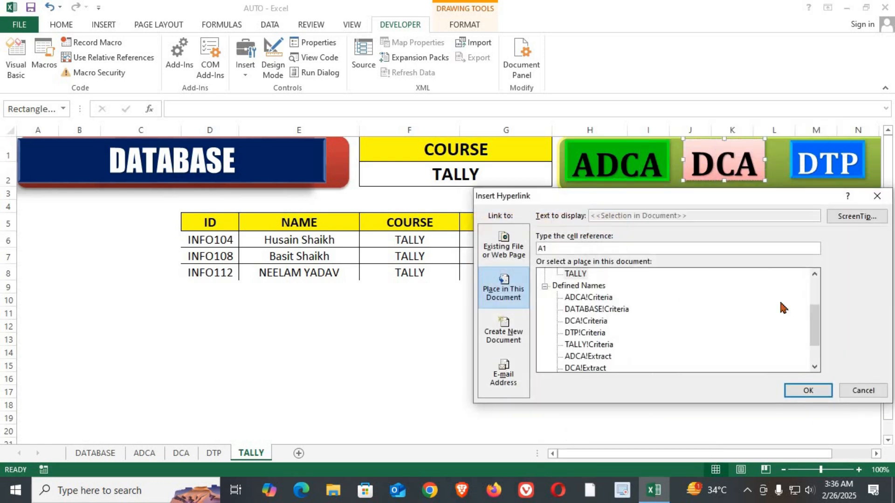
left_click_drag(820, 325, 820, 299)
left_click(573, 309)
left_click(804, 390)
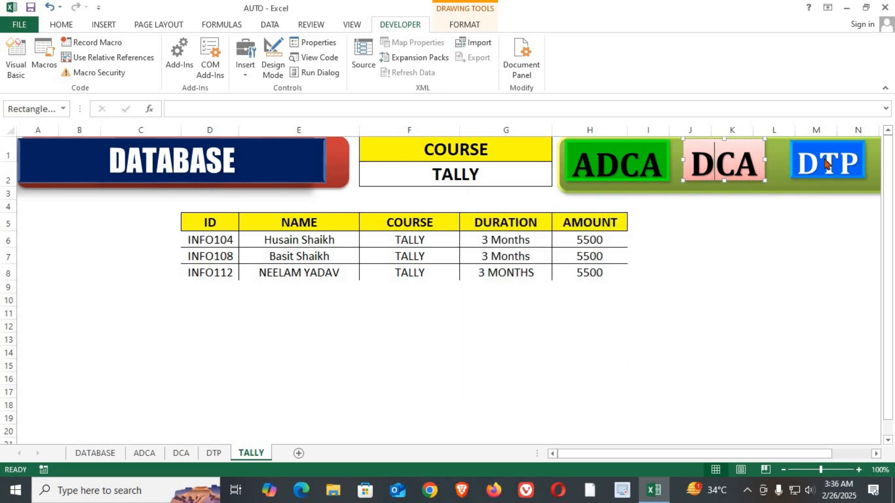
Link the DTP button to the DTP sheet and return to the cells.
right_click(825, 163)
left_click(751, 308)
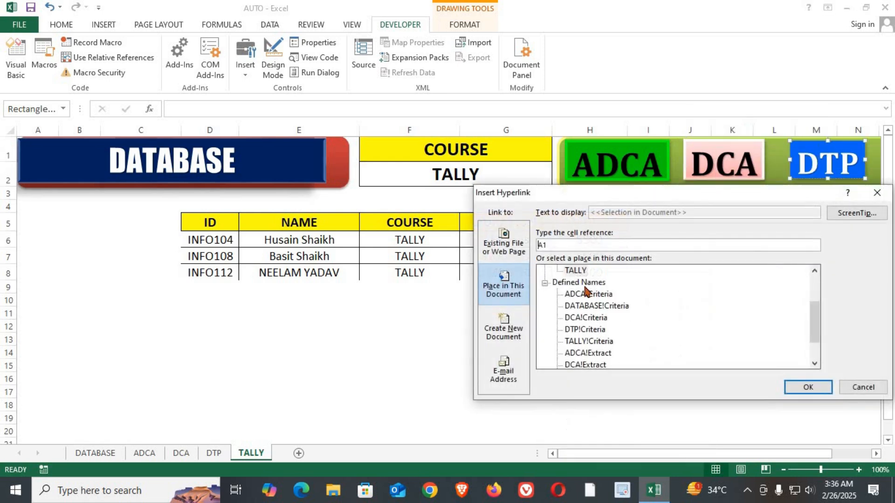
left_click_drag(817, 298, 816, 271)
left_click(572, 318)
left_click(801, 389)
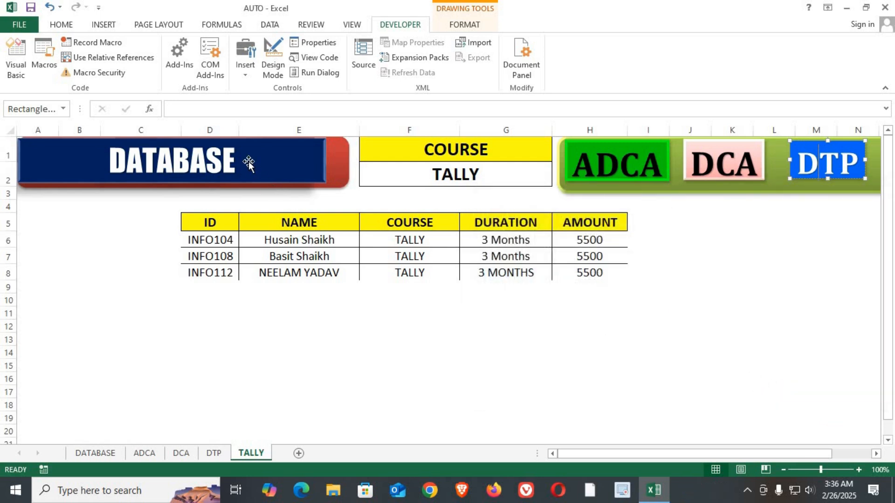
left_click(225, 370)
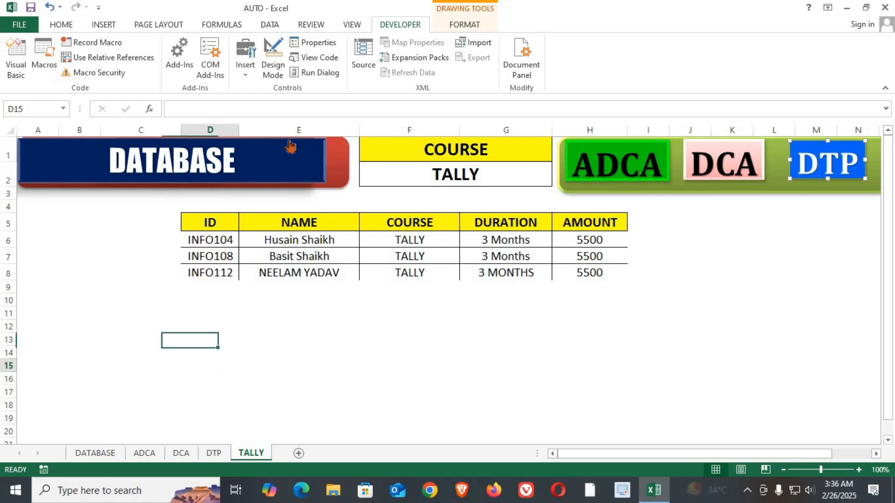
Follow the DATABASE, ADCA, DCA, DTP and TALLY buttons in turn, ending on DATABASE.
left_click(273, 173)
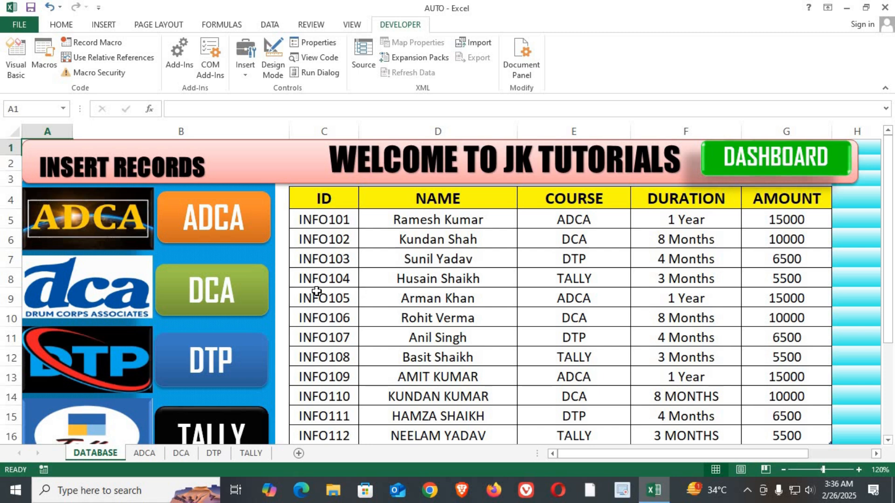
left_click(115, 229)
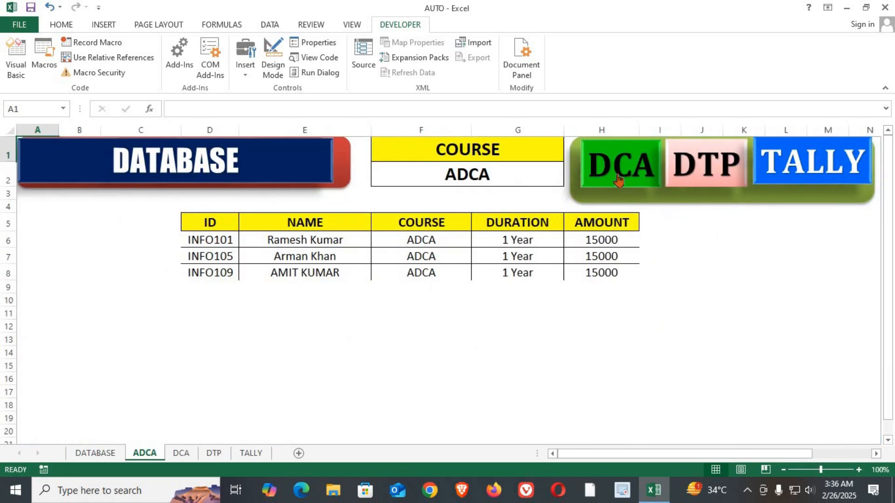
left_click(644, 177)
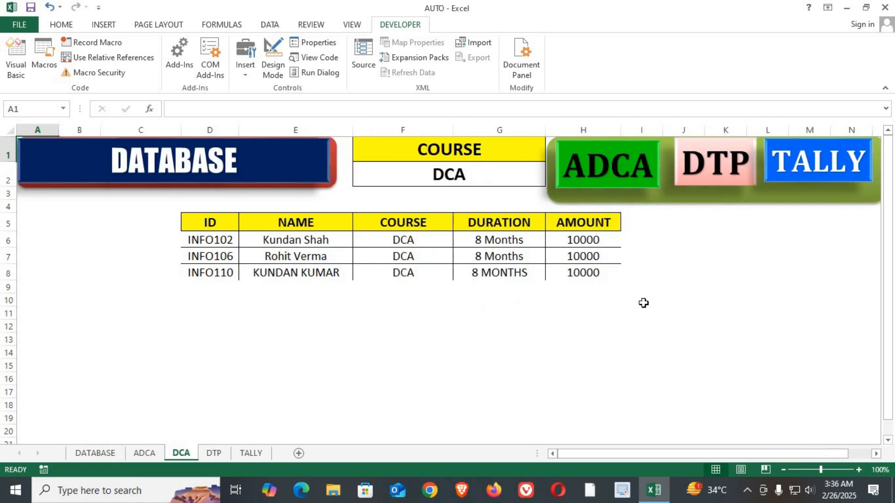
left_click(726, 181)
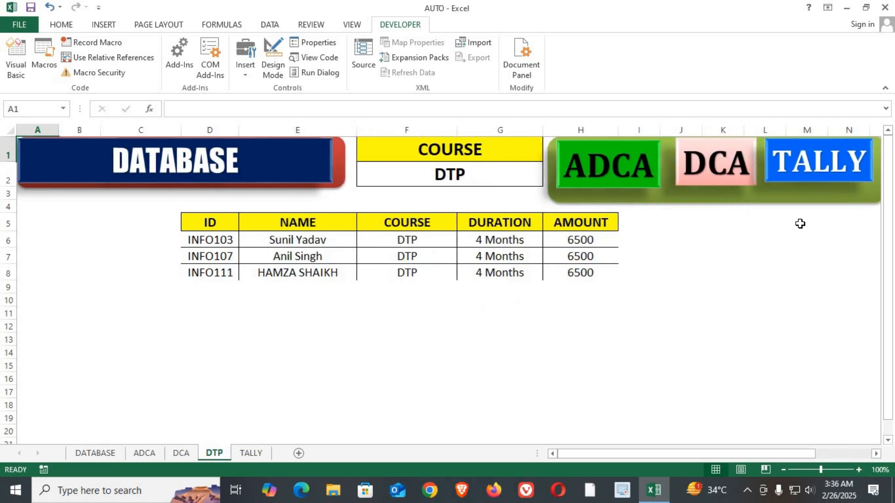
left_click(837, 178)
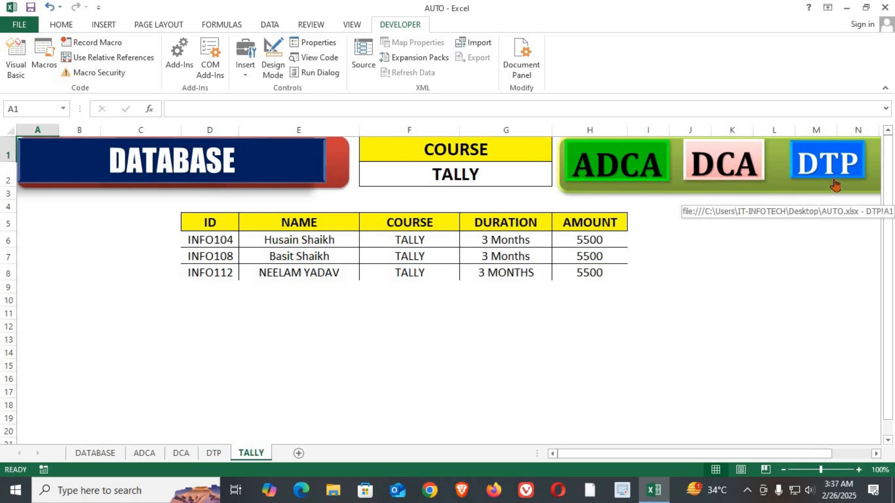
left_click(302, 175)
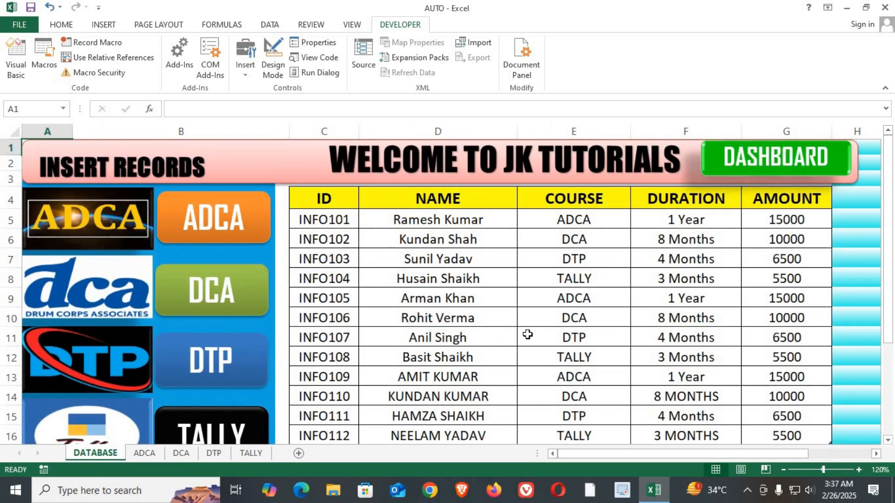
Scroll through the DATABASE table listing records INFO101 to INFO112.
scroll(530, 340, "down", 3)
scroll(535, 346, "up", 3)
scroll(661, 333, "down", 1)
scroll(660, 334, "up", 1)
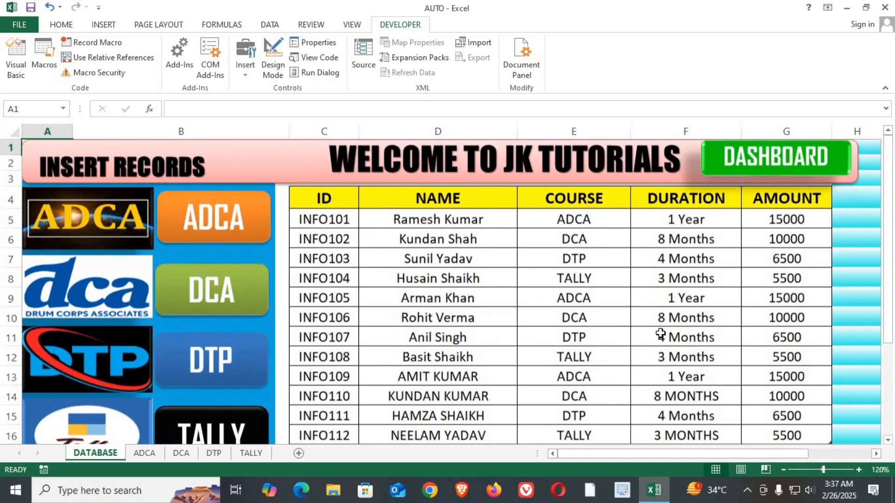
scroll(660, 333, "down", 2)
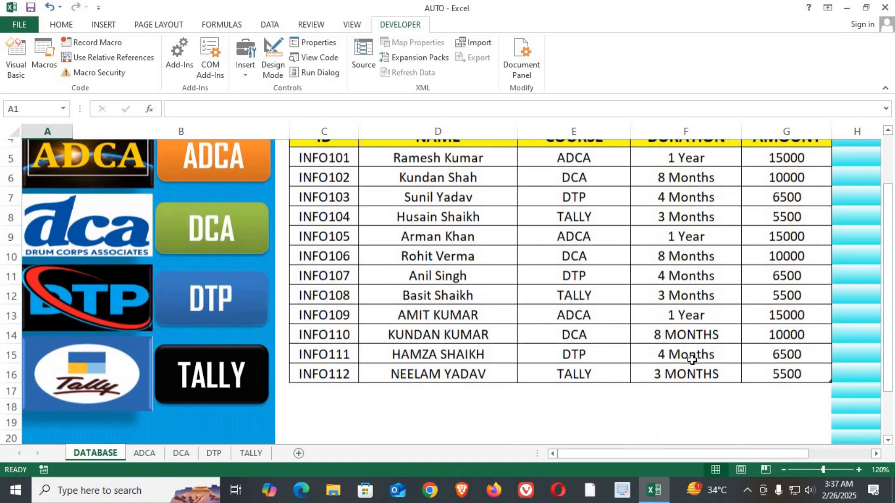
Add a new table row with ID INFO113 and the student's full name.
left_click(813, 328)
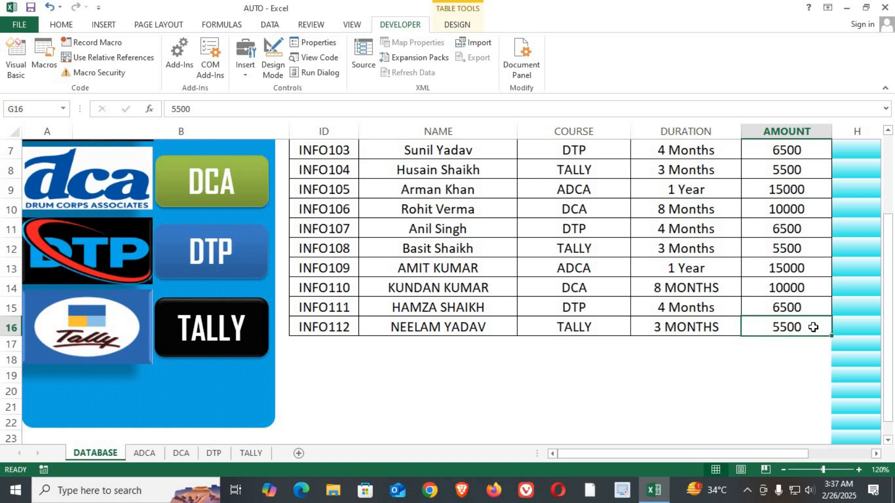
key("Tab")
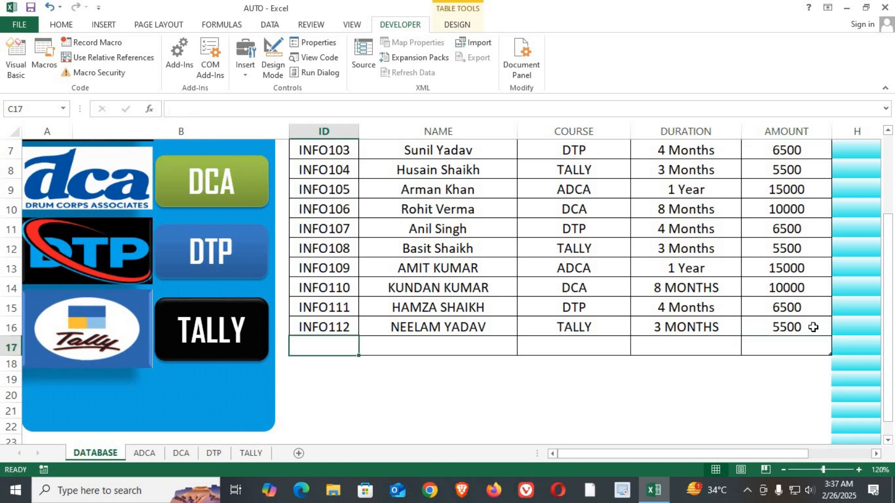
type("INFO11")
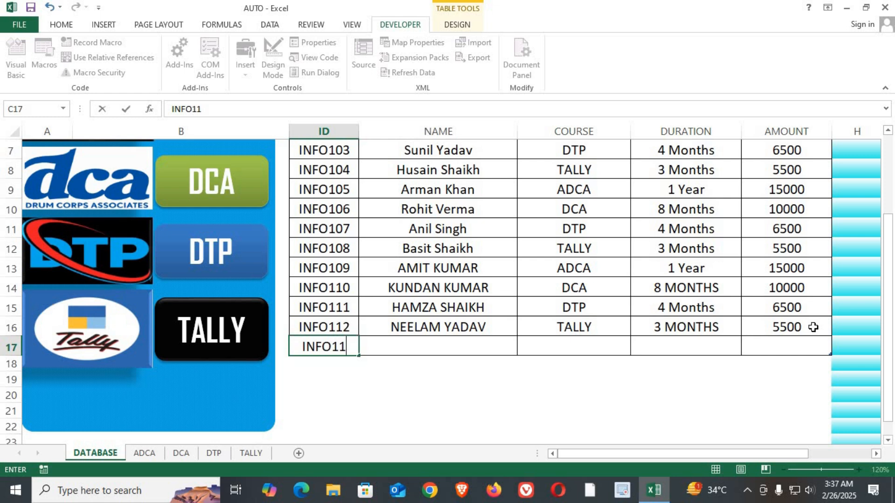
type("3")
key("Tab")
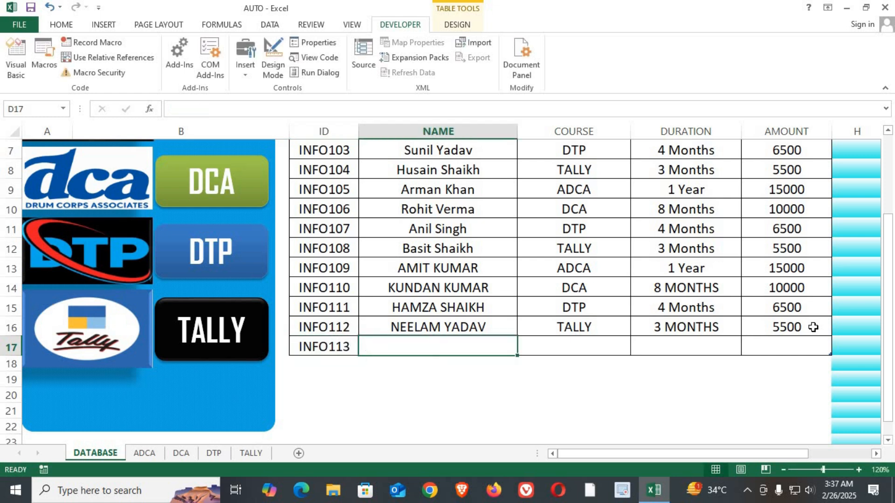
type("HEMANT")
key("BackSpace")
type("NT KUMAR")
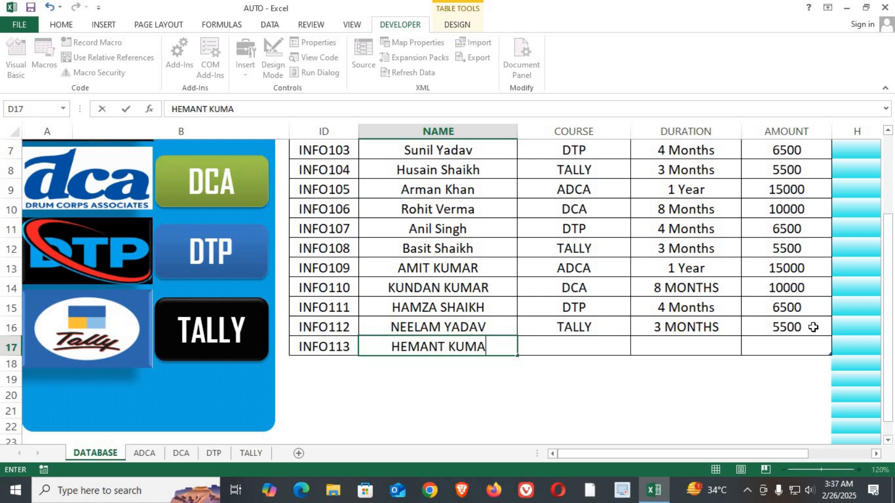
Fill the new record's course ADCA, duration 1 Year and amount 15000.
key("Tab")
type("ADCA")
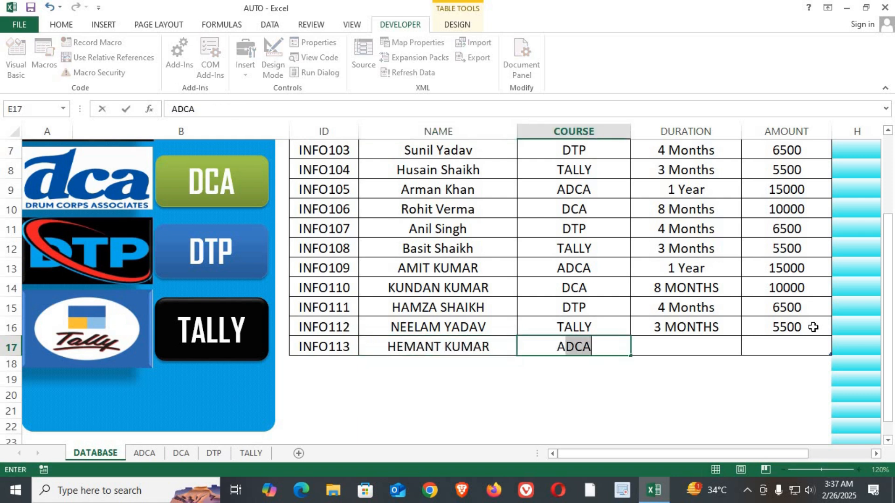
key("Tab")
type("1")
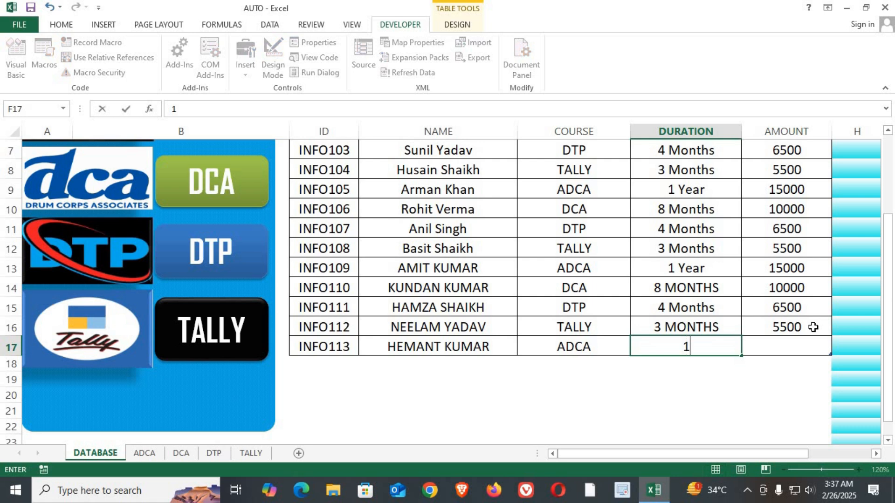
type(" Y")
key("Tab")
type("155")
key("BackSpace")
type("000")
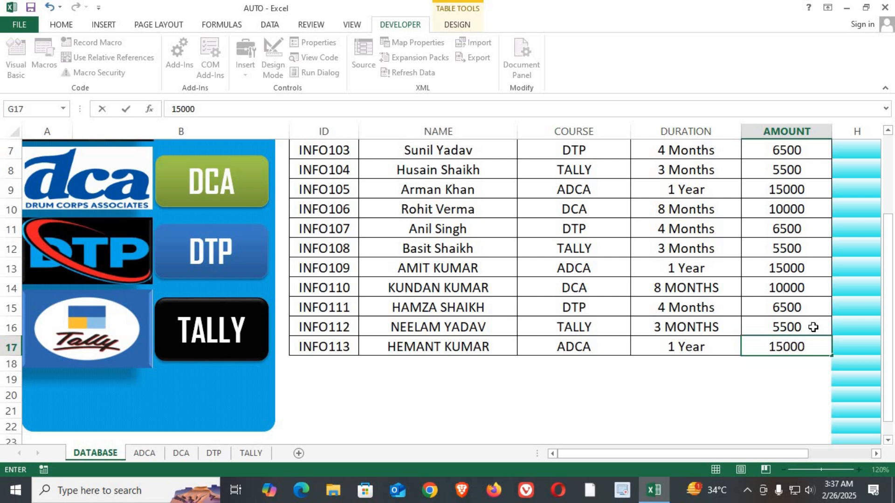
left_click(510, 394)
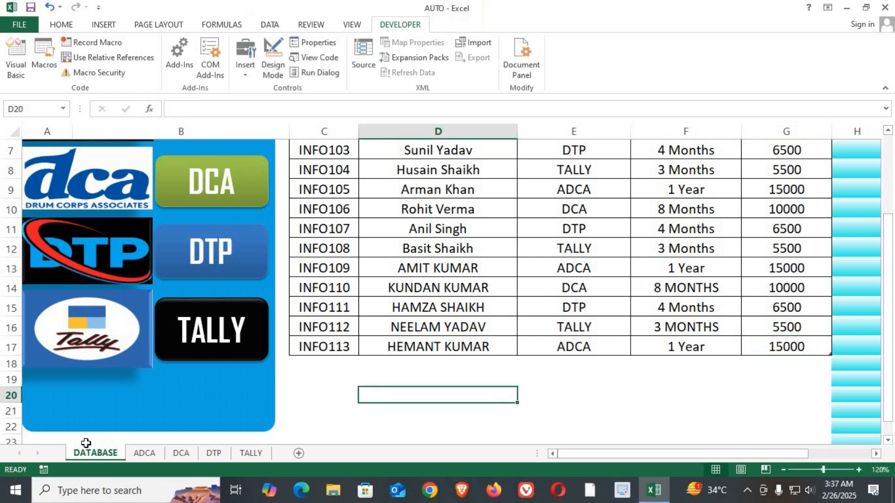
Check the ADCA sheet and select the new INFO113 row, its fourth ADCA record.
left_click(146, 453)
left_click_drag(193, 273, 606, 286)
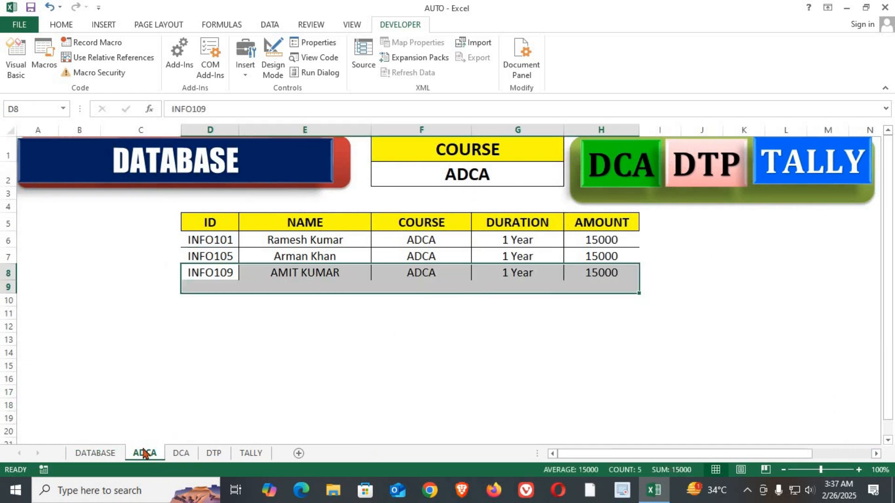
left_click(96, 453)
scroll(205, 355, "up", 2)
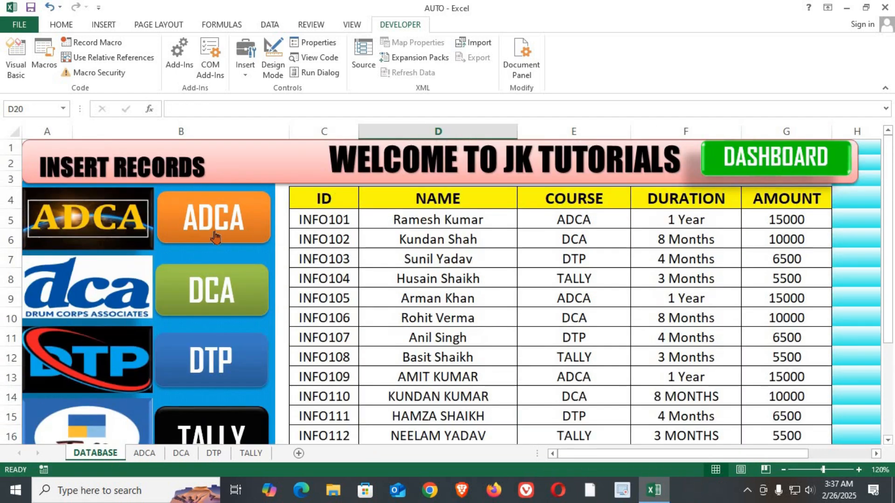
left_click(145, 453)
left_click_drag(223, 288, 589, 290)
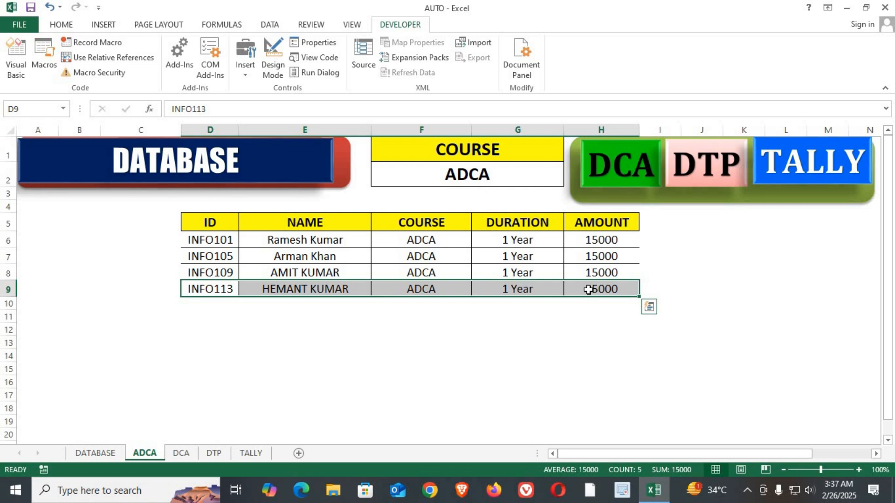